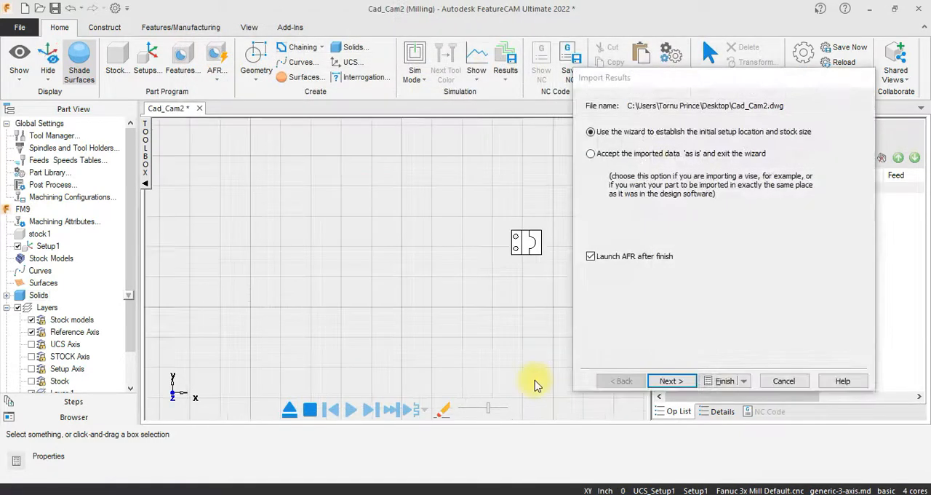
- Define the initial setup's Z direction with two points, from the bottom to the top of the part's front vertical edge
click(670, 380)
click(601, 123)
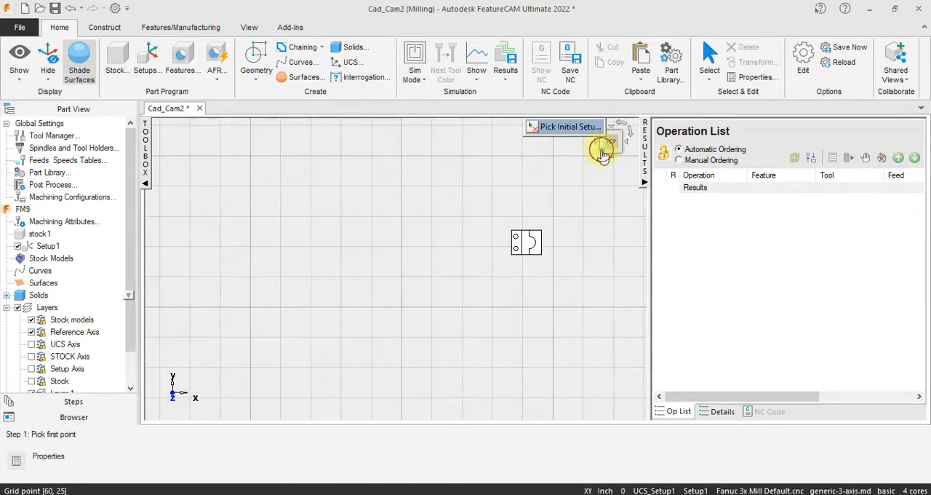
click(601, 151)
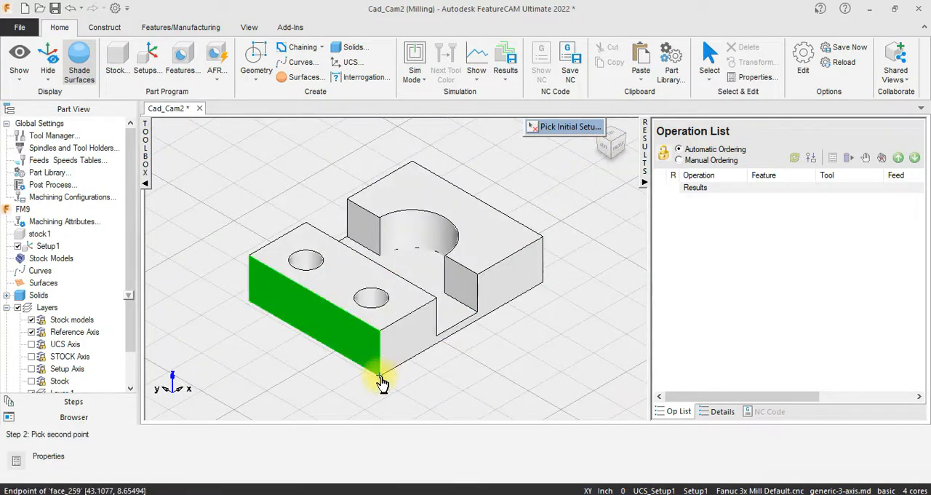
click(380, 332)
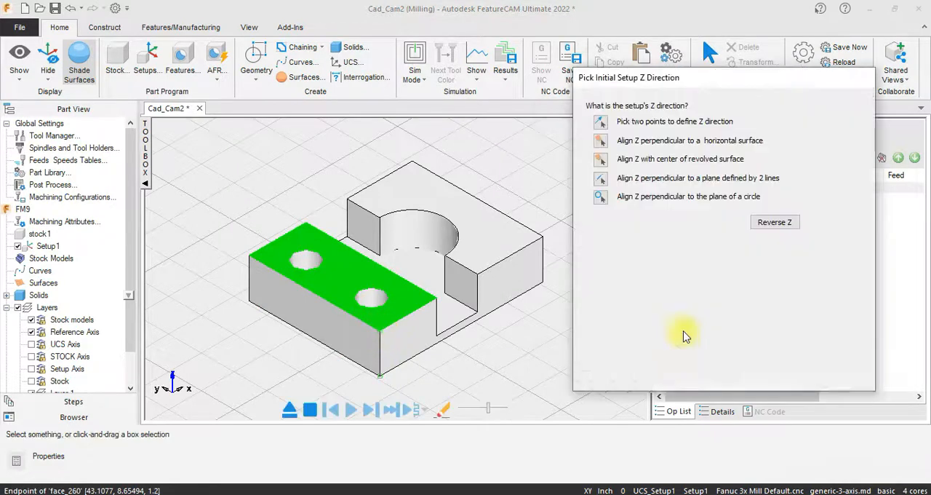
click(669, 380)
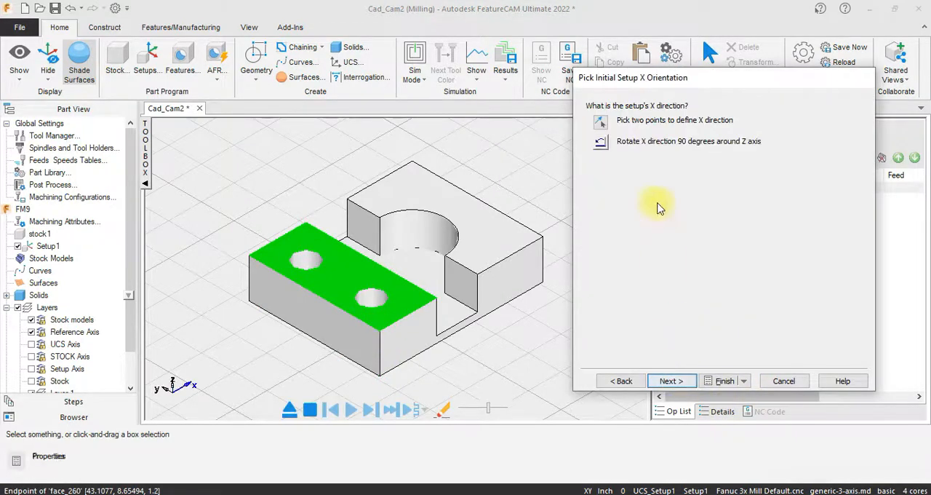
- Define the setup's X direction with two points along the bottom edge, from the front corner to the far corner of the part's long side
click(602, 121)
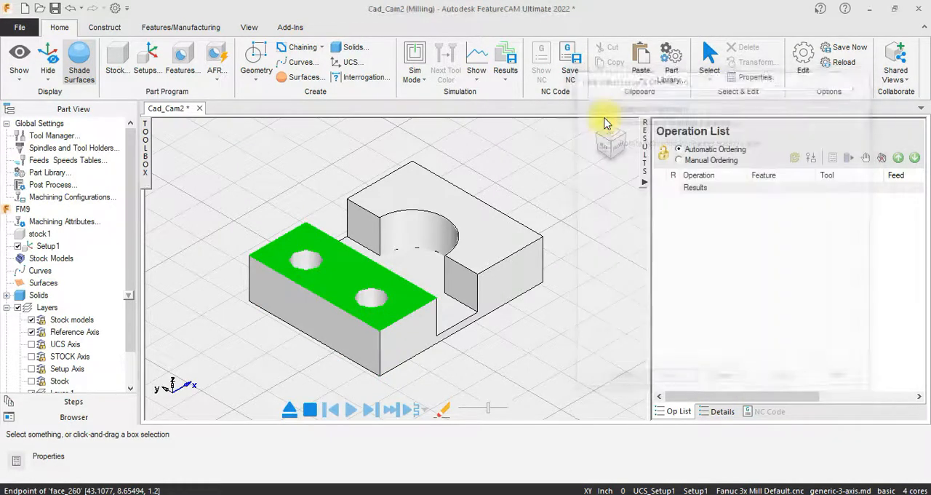
click(380, 377)
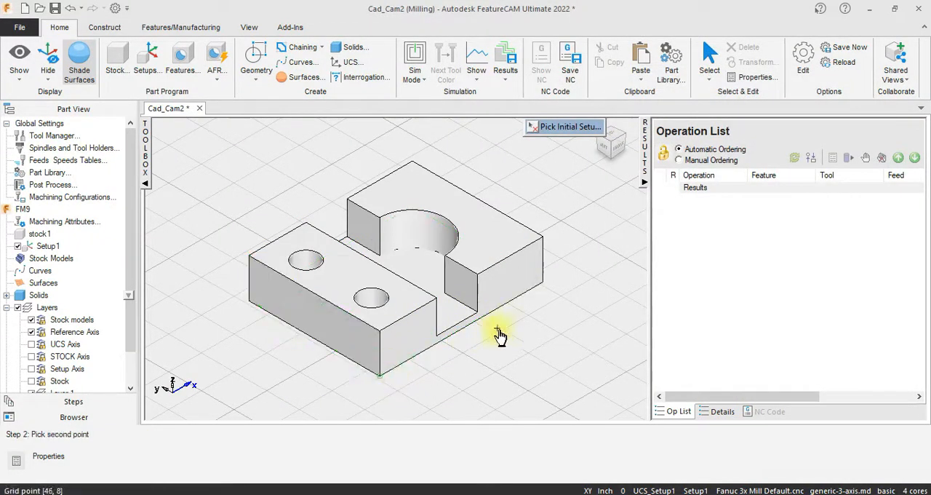
click(545, 283)
click(668, 380)
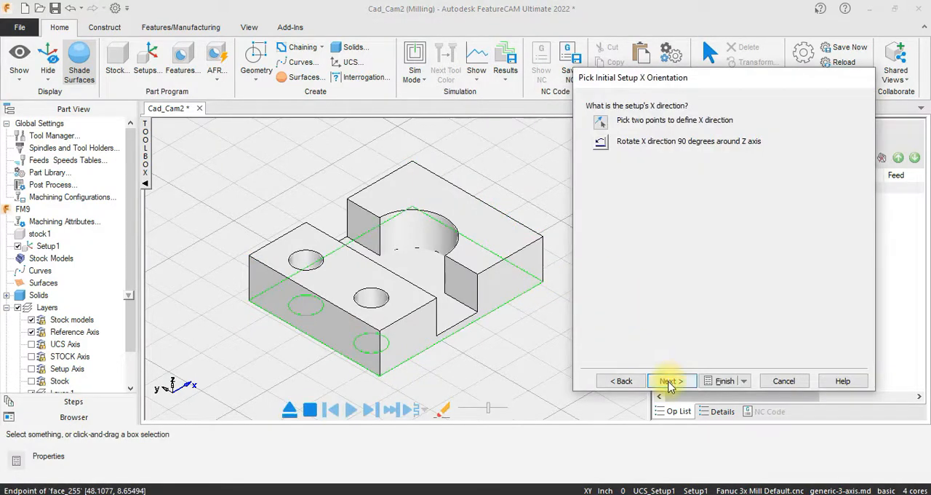
click(669, 382)
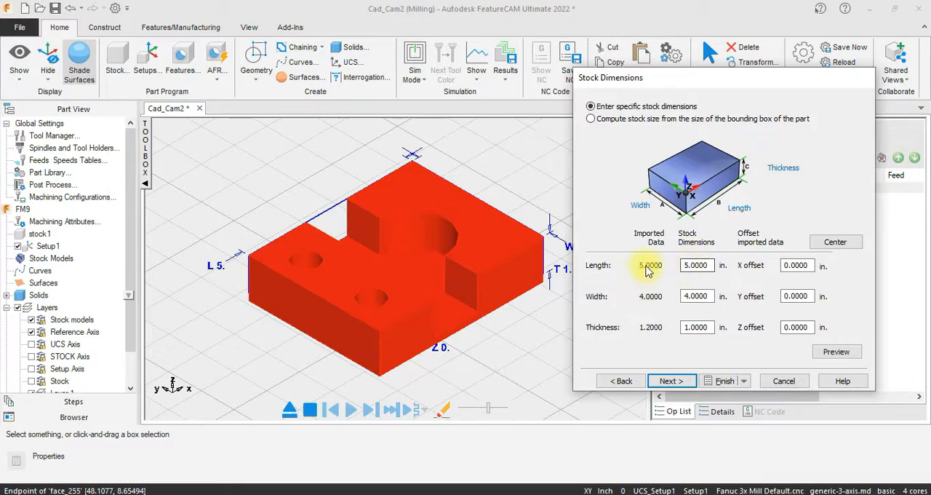
- Set the stock thickness to 1.2 in and accept the stock dimensions
click(711, 327)
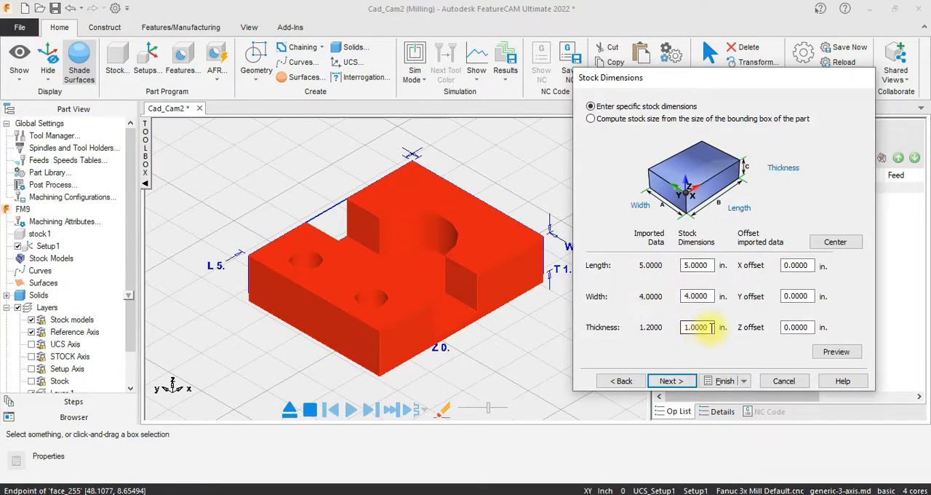
drag(711, 327, 678, 324)
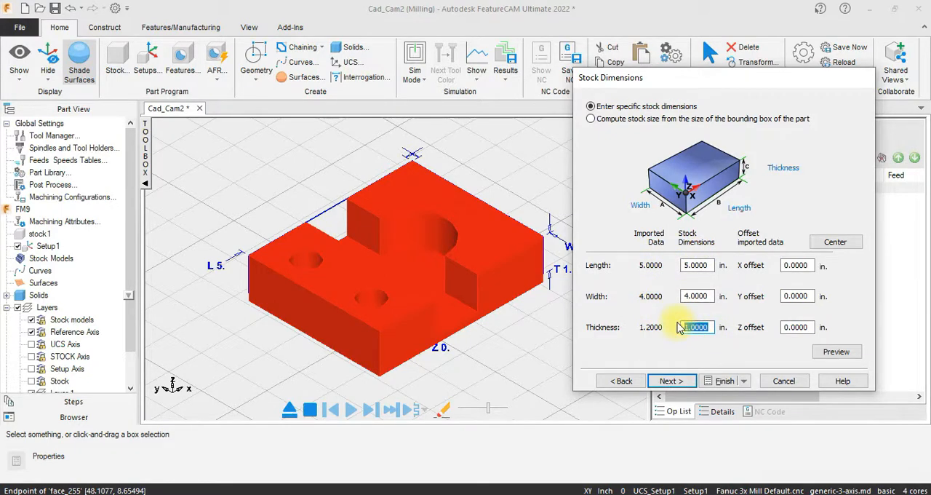
text(1.2)
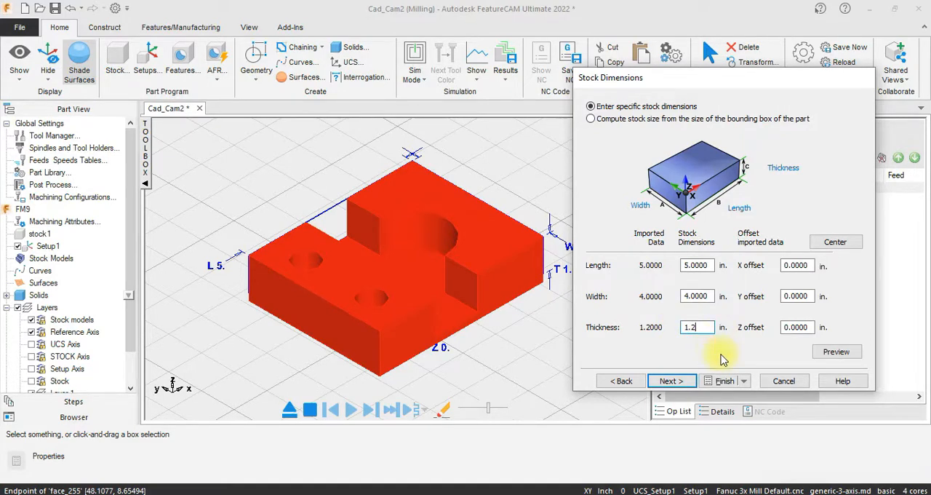
click(670, 384)
click(670, 381)
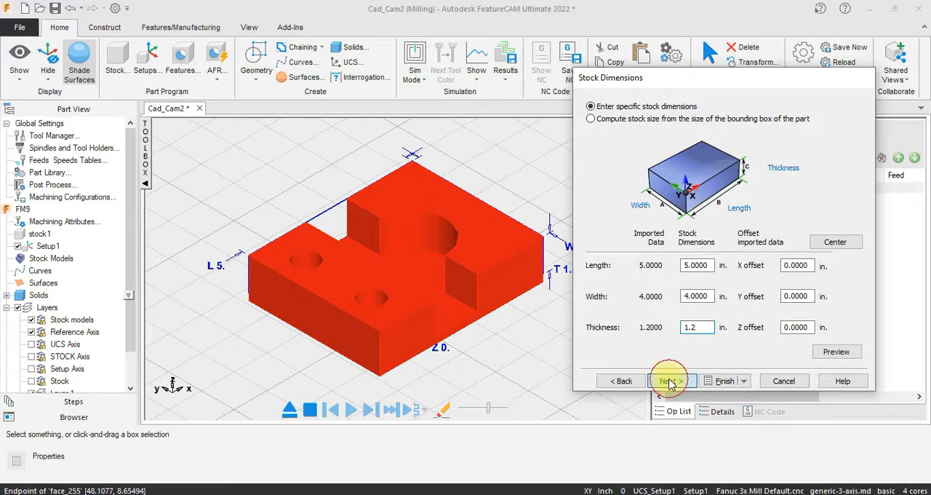
- Locate the setup origin at the lower-left (LL) corner of the stock and finish the import wizard
click(606, 186)
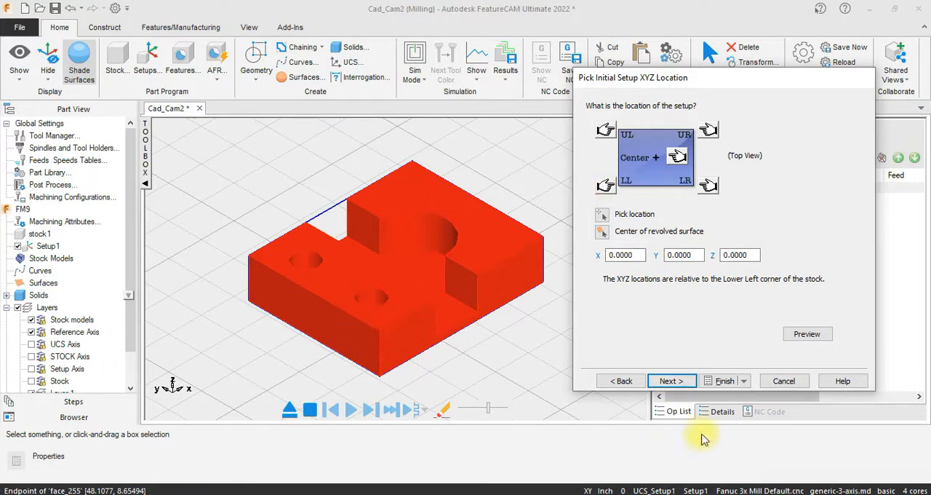
click(670, 381)
click(670, 381)
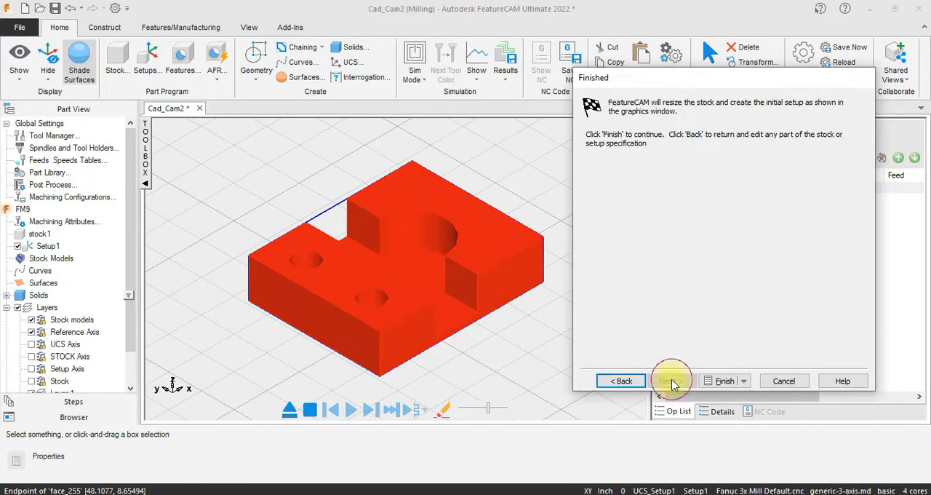
click(719, 380)
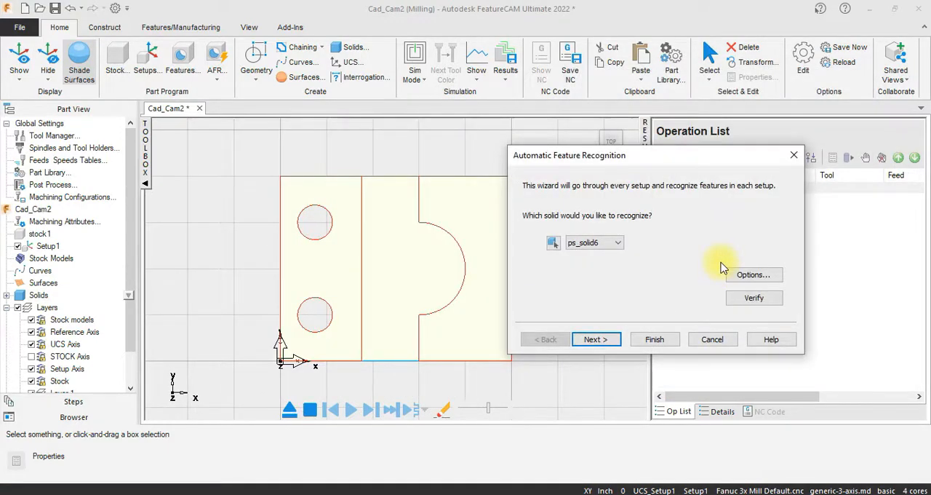
- Recognize the features of ps_solid6 for Setup1 automatically, keeping all detected face, hole and side features
click(594, 342)
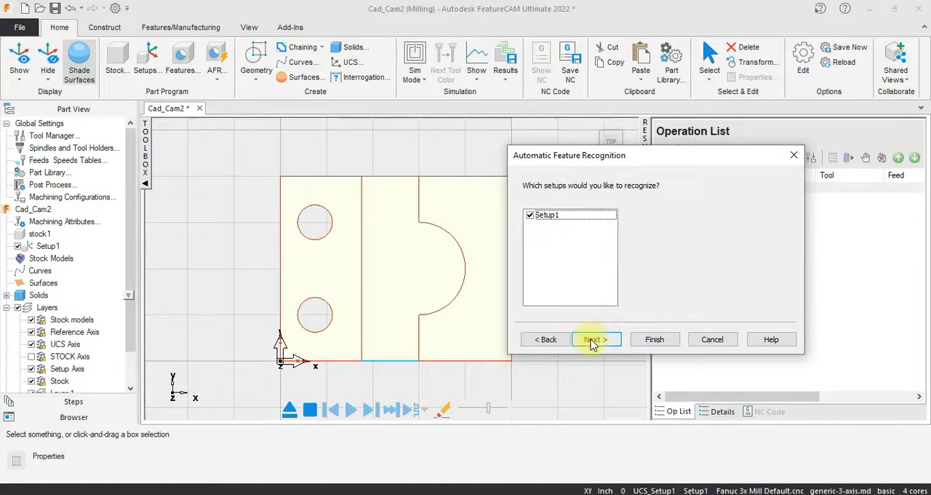
click(594, 341)
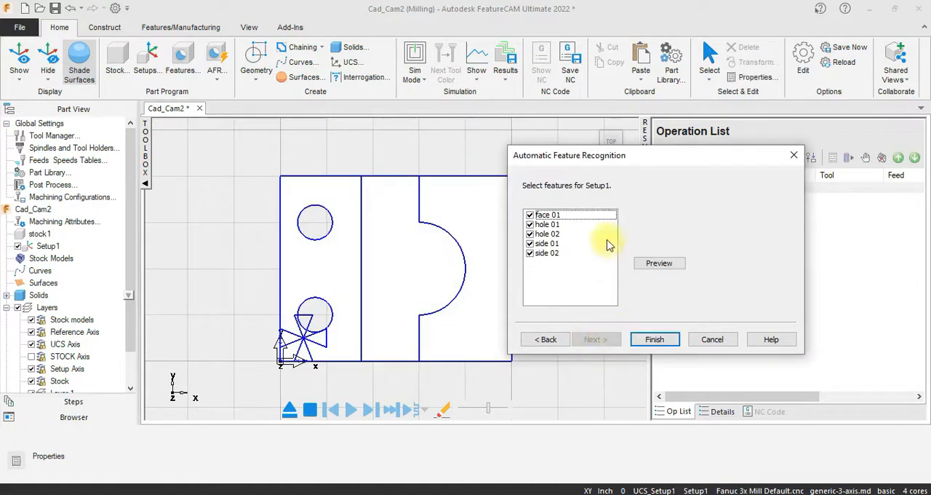
click(651, 340)
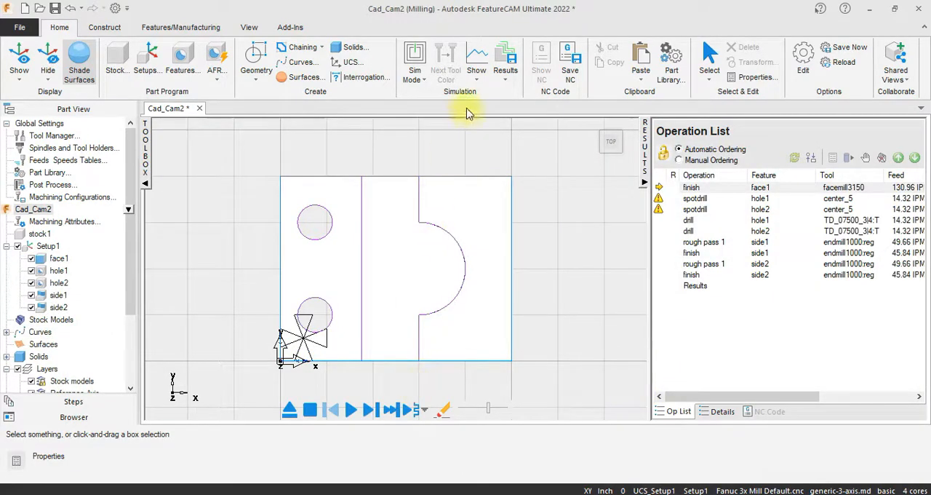
- Run the Machine simulation of the part in isometric view and rotate the machined result to inspect it
click(422, 76)
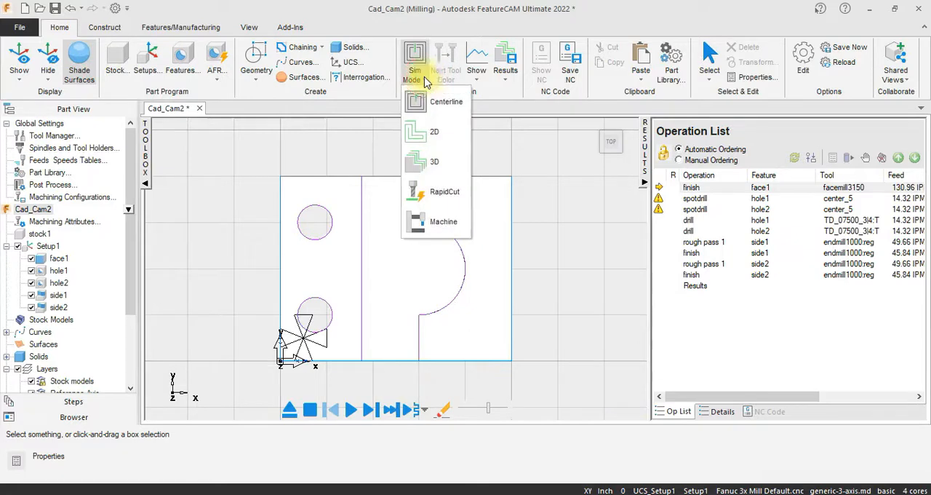
click(439, 227)
click(601, 139)
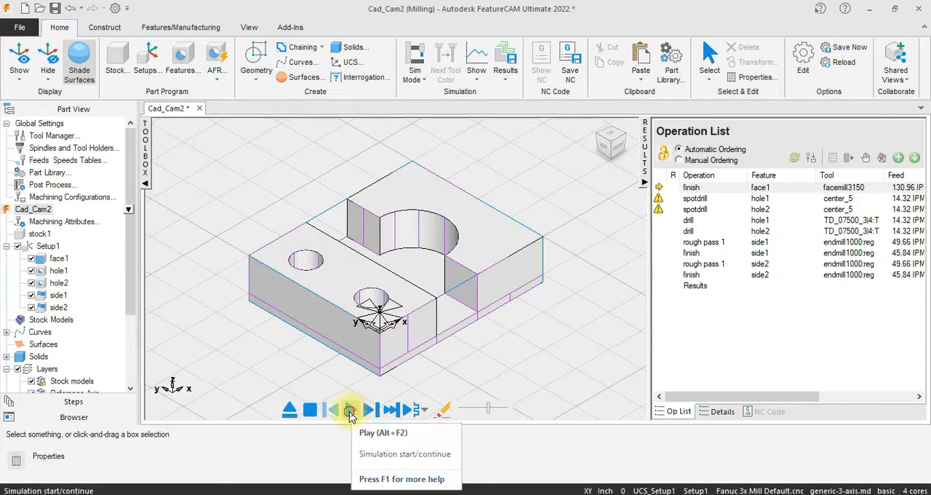
click(350, 412)
click(342, 466)
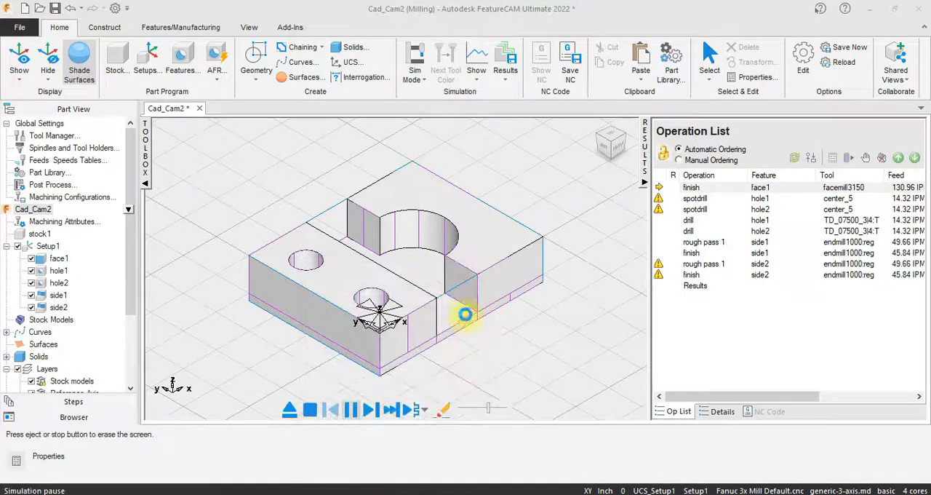
click(483, 265)
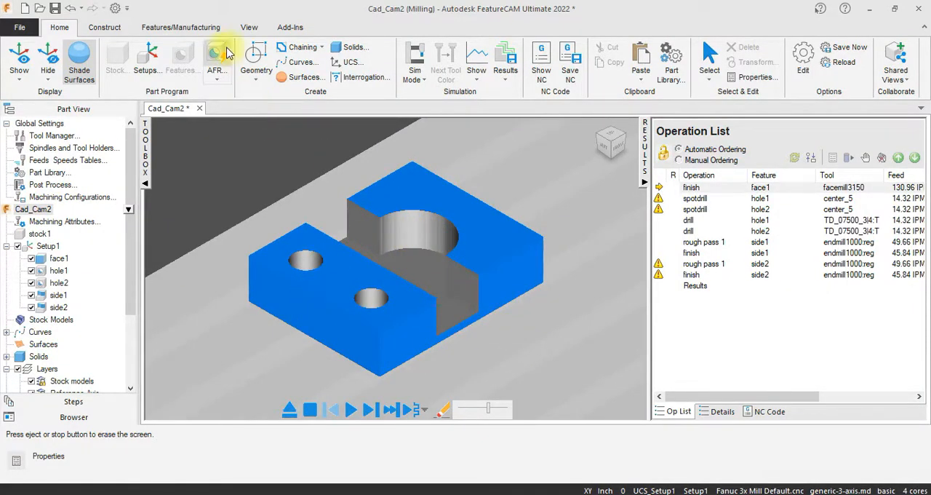
click(248, 33)
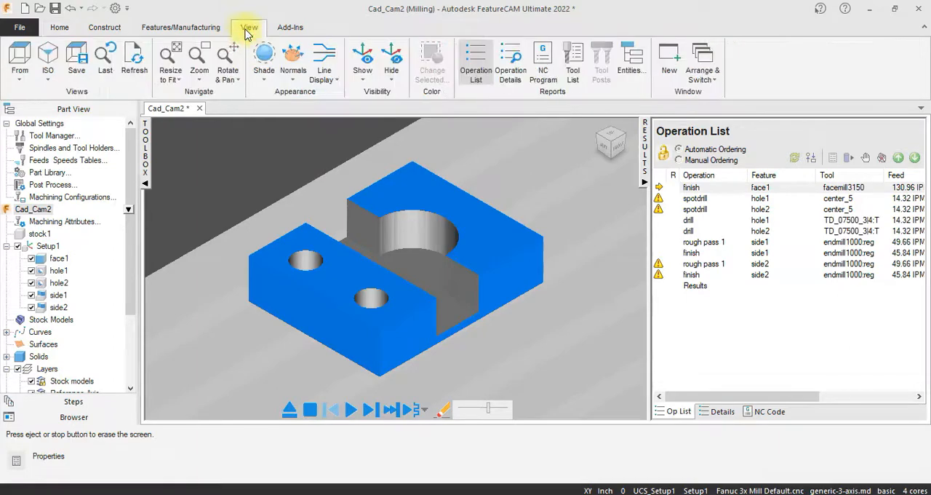
click(228, 75)
click(245, 116)
drag(381, 322, 417, 260)
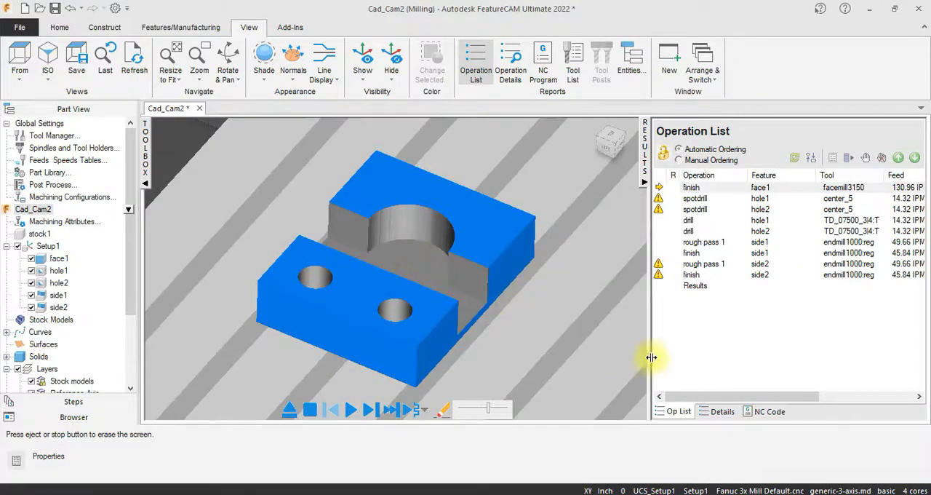
- Display the generated NC code and copy the entire program
click(768, 411)
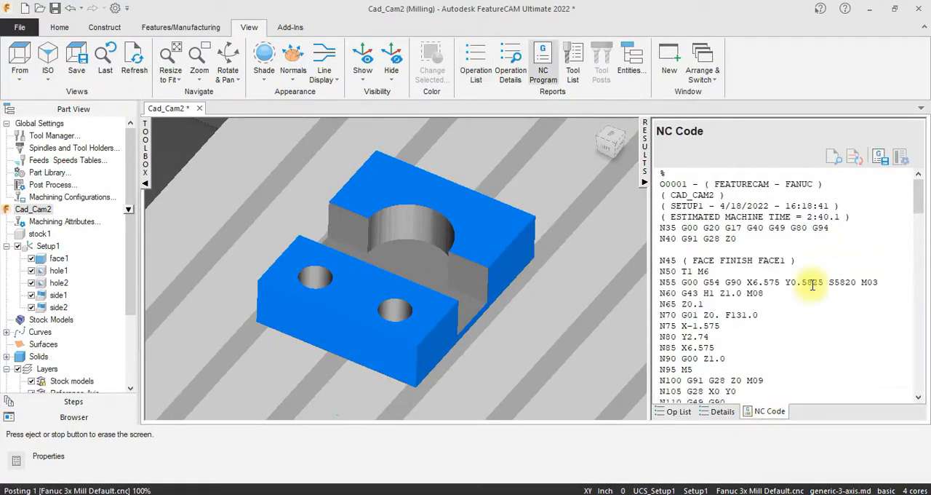
click(772, 314)
key(ctrl+a)
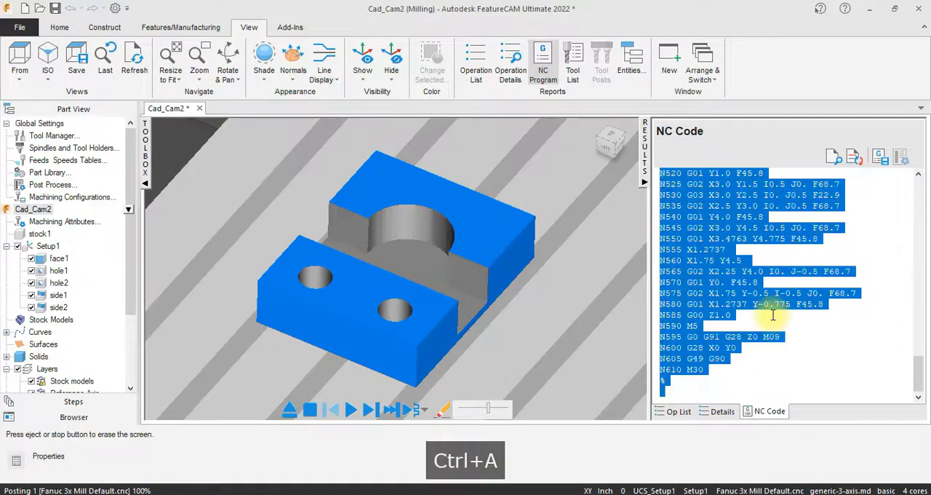
key(ctrl+c)
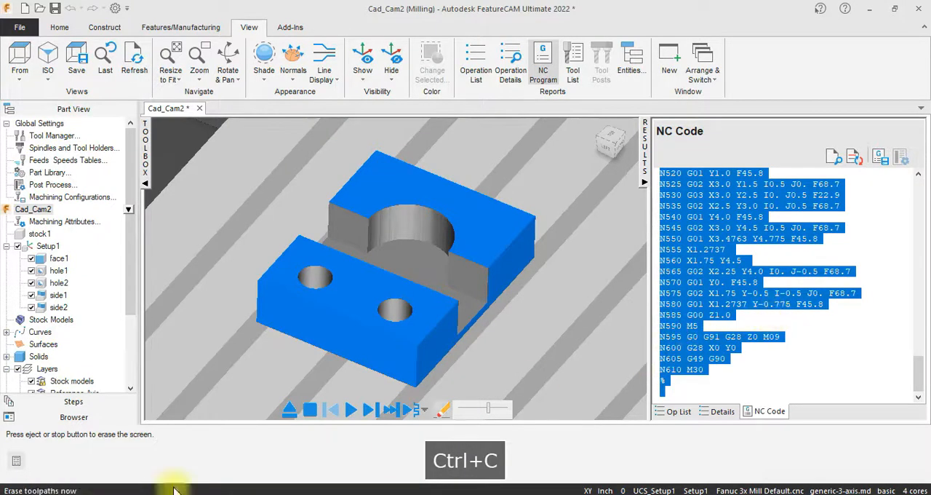
- Open Notepad, paste the NC code into a new document and minimize it
click(5, 486)
text(n)
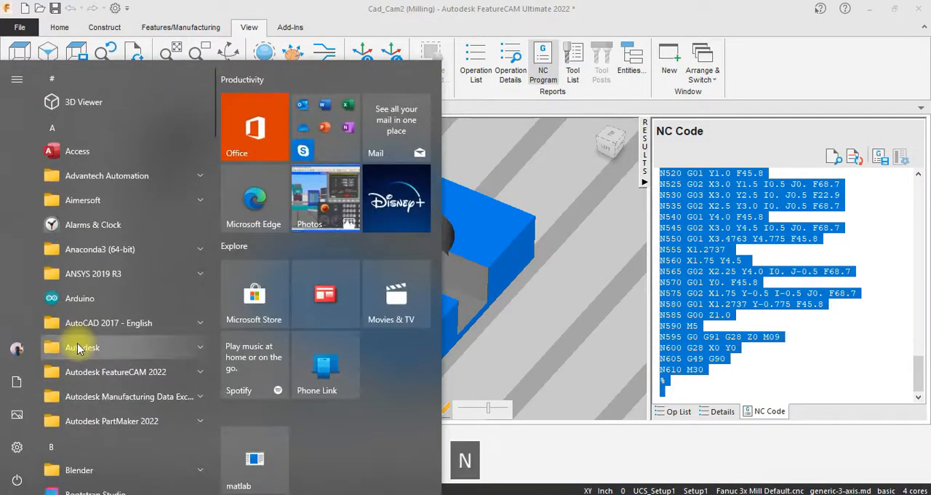
text(o)
click(140, 146)
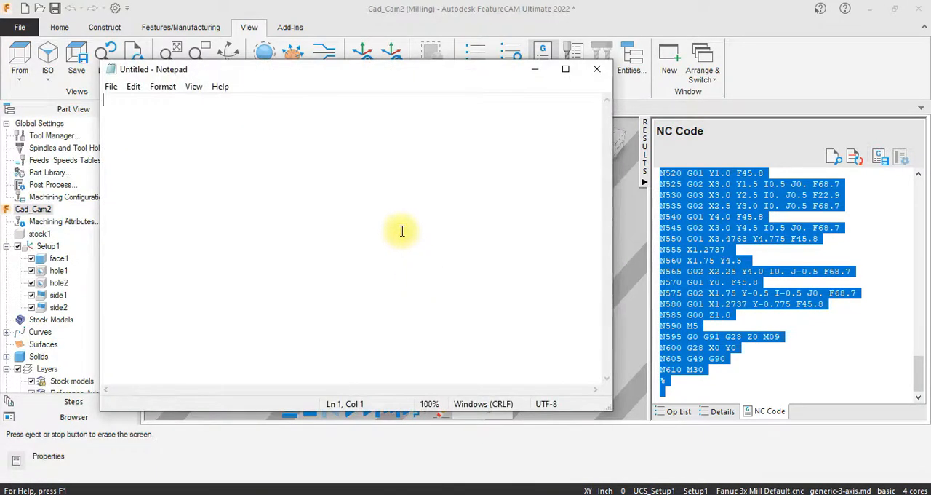
key(ctrl+v)
click(534, 69)
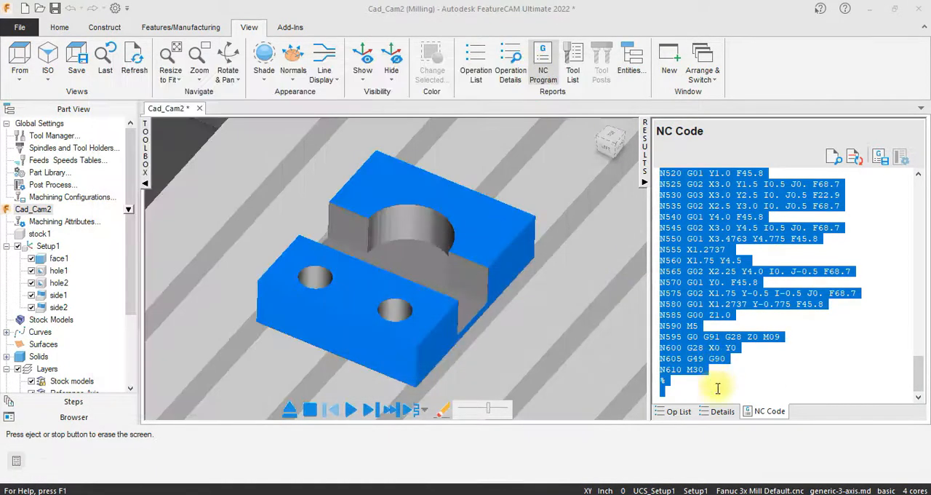
- Display the manufacturing details as a tool list and copy the summary lines for Slots 1 to 4
click(719, 411)
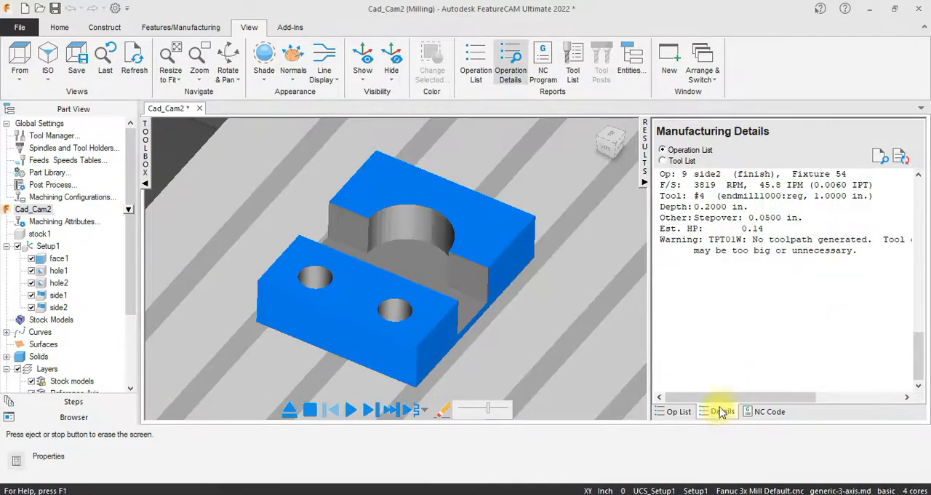
click(673, 161)
drag(914, 354, 919, 191)
drag(661, 263, 927, 307)
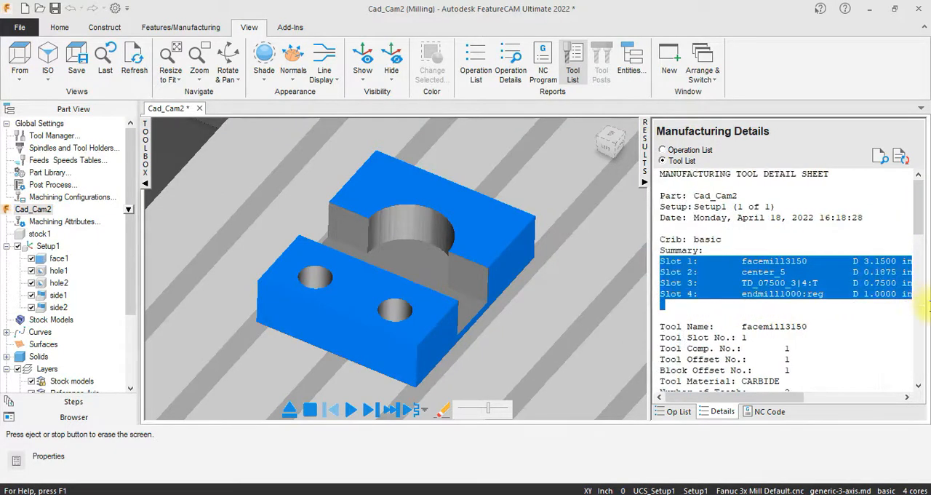
right_click(782, 278)
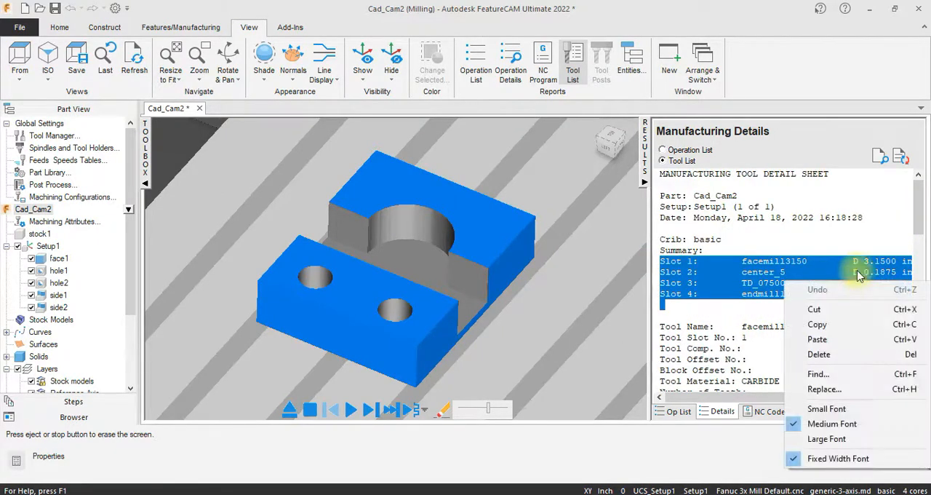
click(848, 327)
- Switch to Notepad, paste the copied tool summary on a new line below the opening %, and change the program number to O0005
click(670, 494)
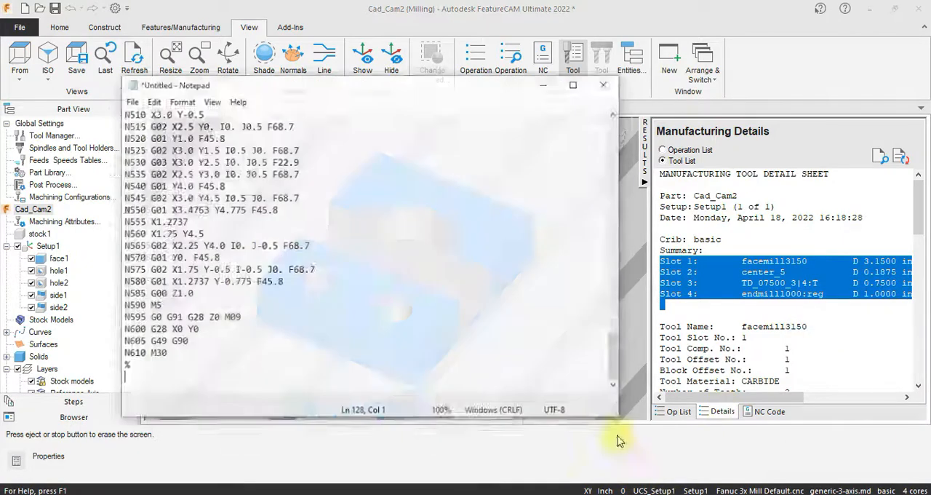
drag(608, 342, 587, 114)
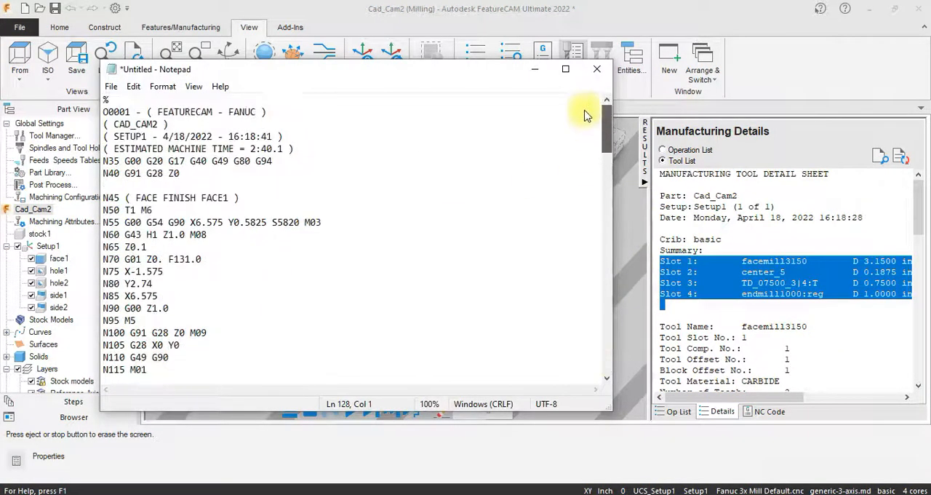
click(191, 102)
key(Return)
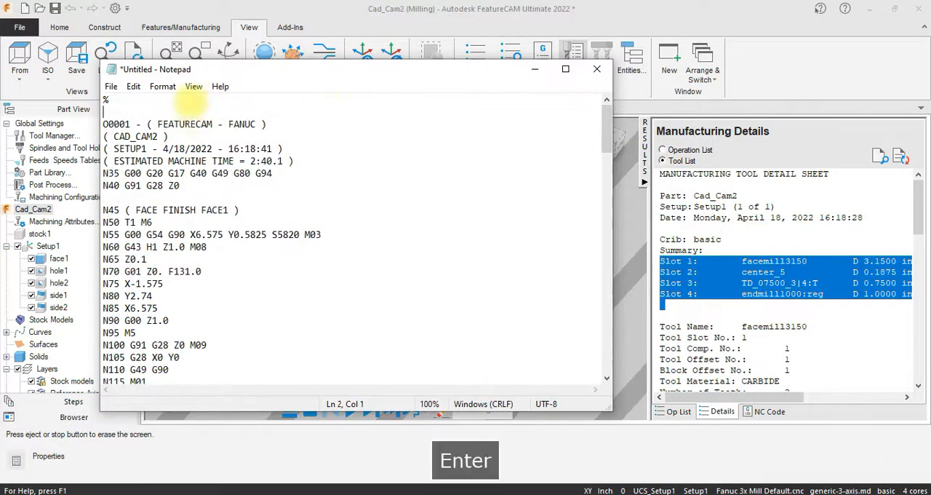
key(ctrl+v)
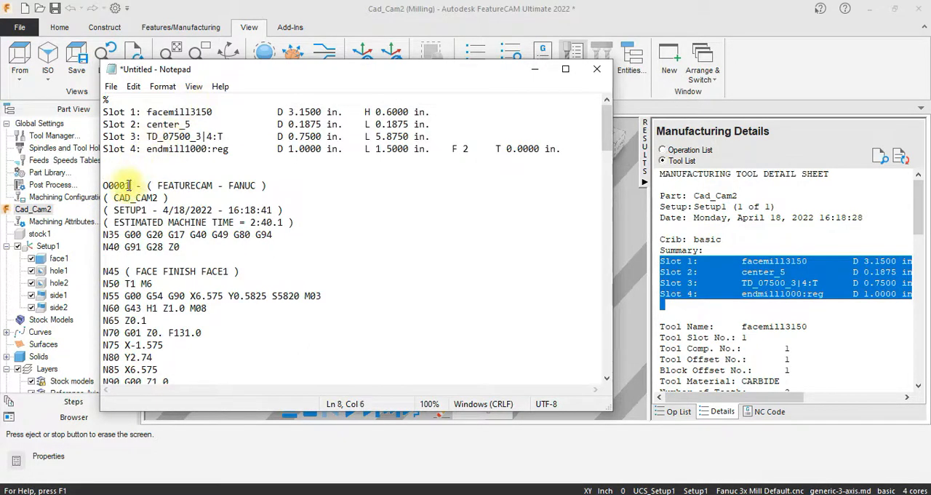
key(BackSpace)
text(5)
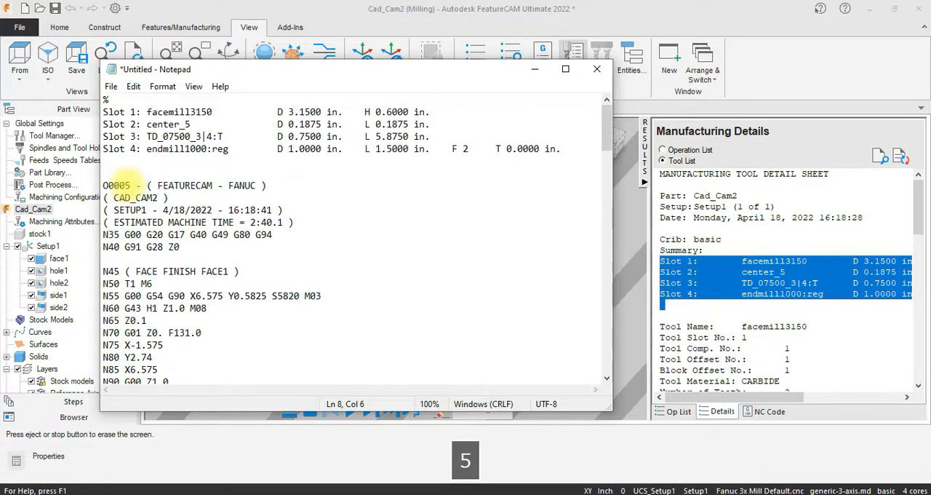
- Save the Notepad document to the Desktop under the name FeatureCam5
key(ctrl+s)
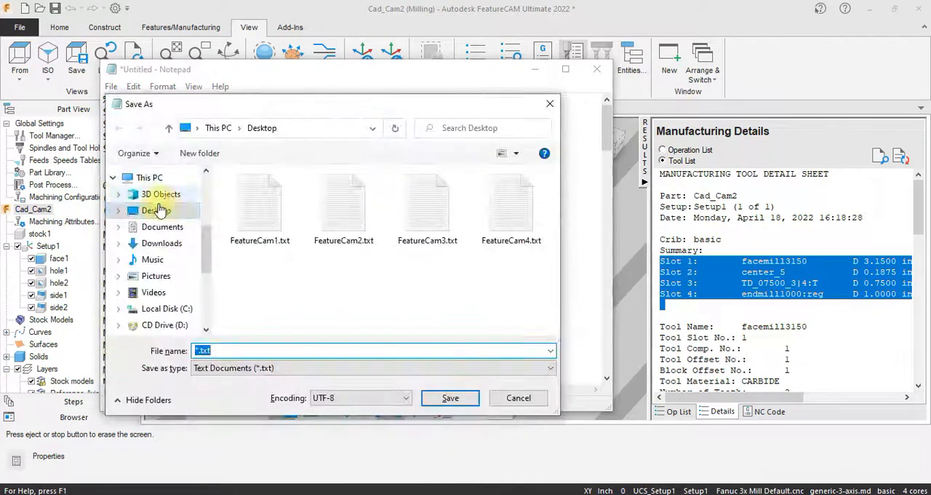
click(157, 211)
click(222, 351)
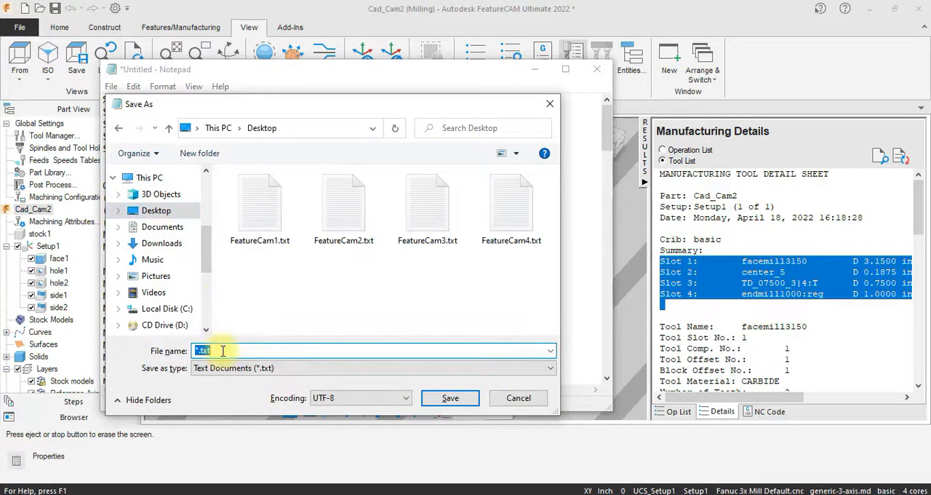
text(f)
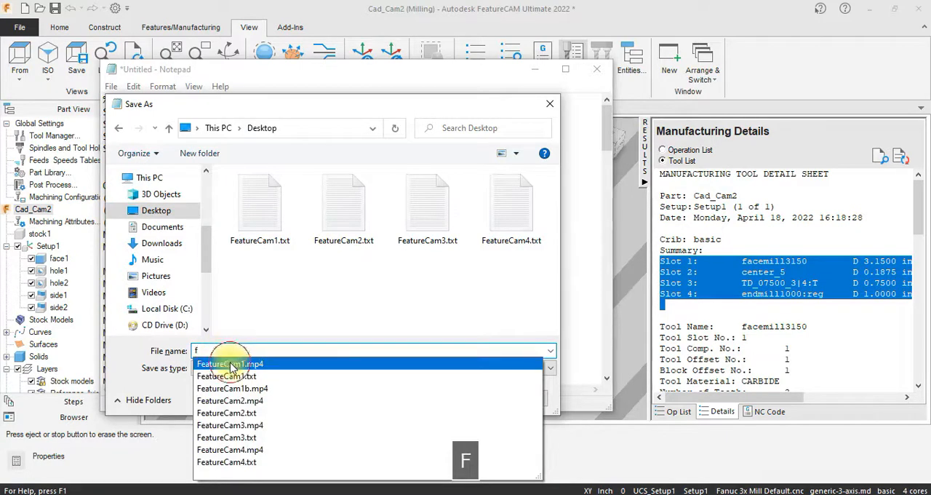
click(231, 364)
click(244, 350)
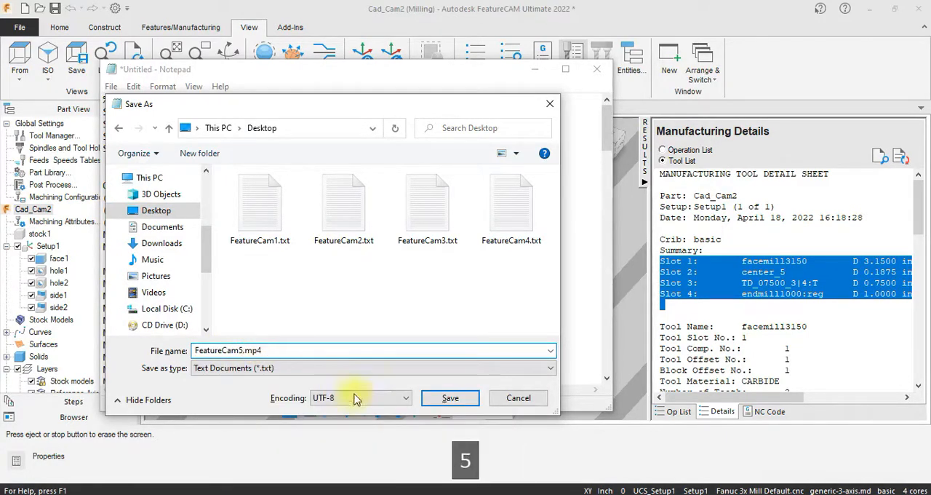
click(449, 397)
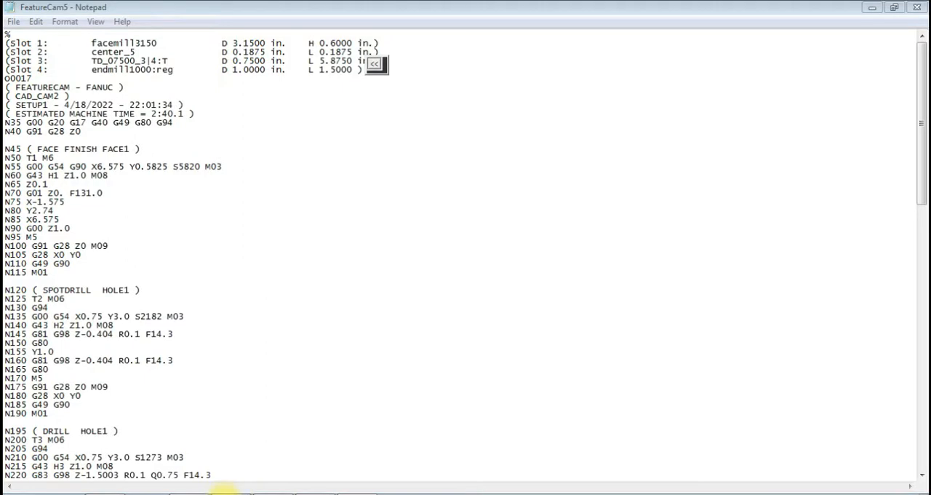
- Switch to SwanSoft CNC, open tool management and load the 3.1500 face mill, tool 017, into magazine station 01
click(225, 490)
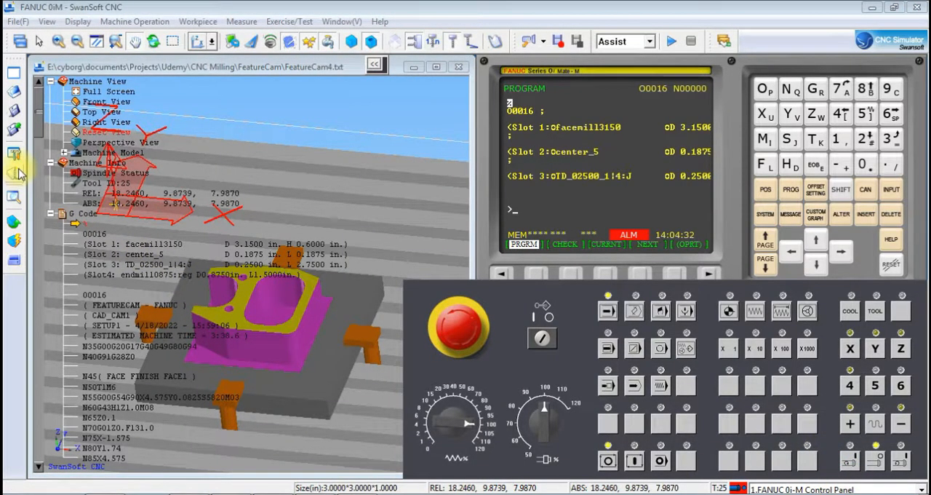
click(20, 174)
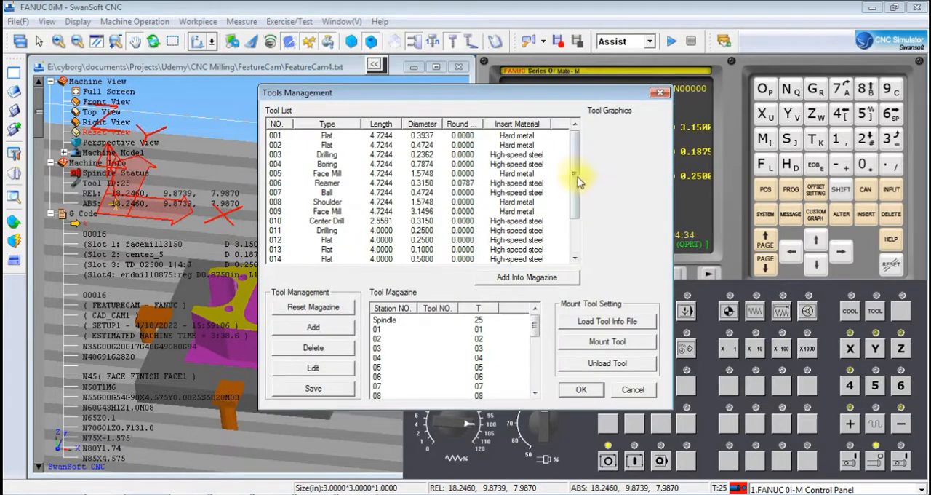
scroll(580, 182, down, 2)
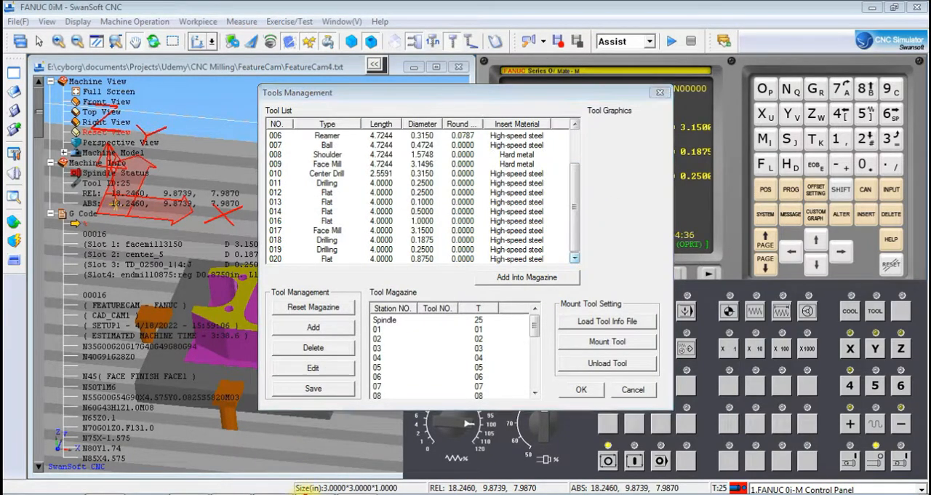
click(307, 493)
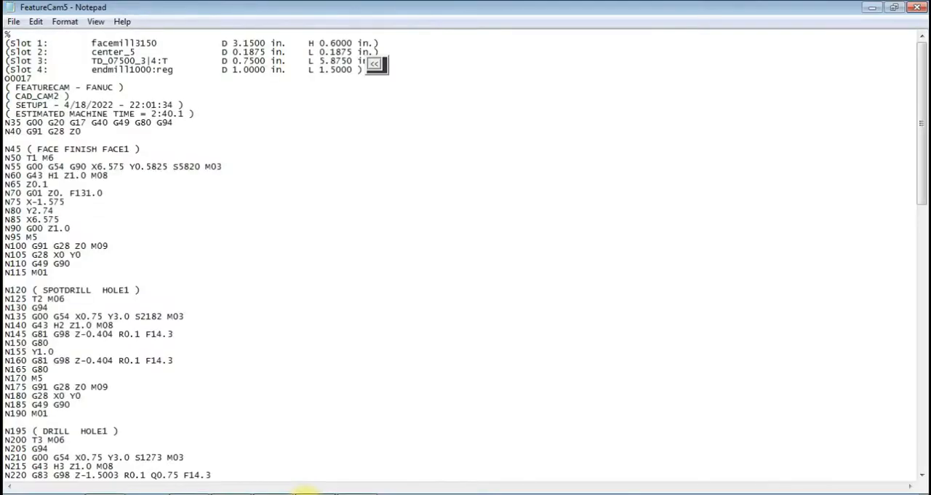
click(307, 491)
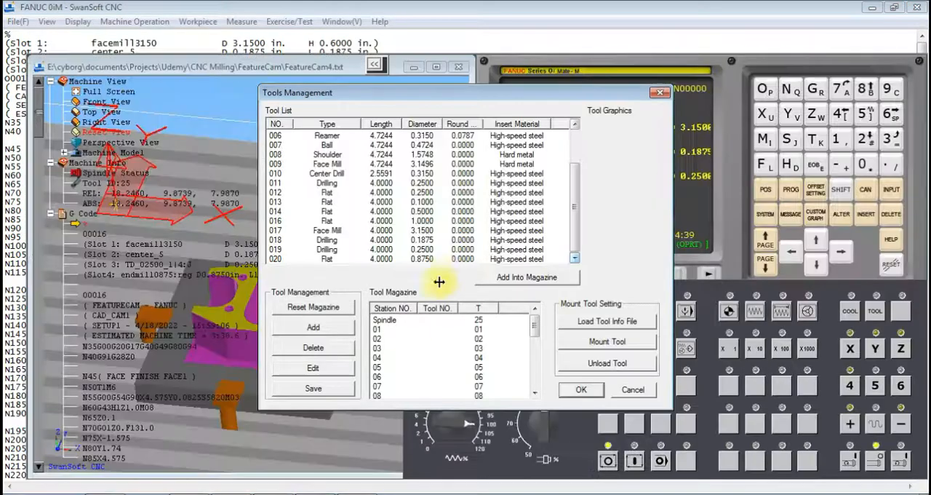
drag(428, 230, 428, 331)
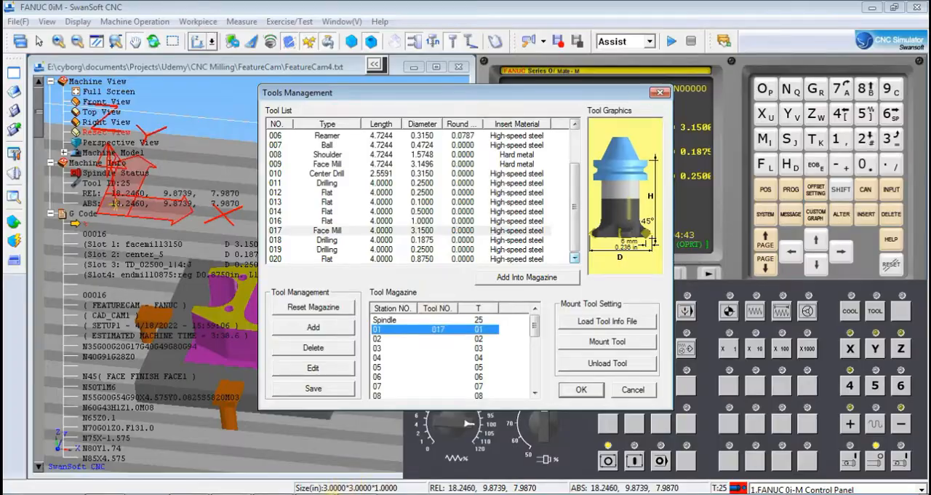
- Check the tool summary in Notepad and load the 0.1875 drill, tool 018, into magazine station 02
click(310, 493)
click(323, 492)
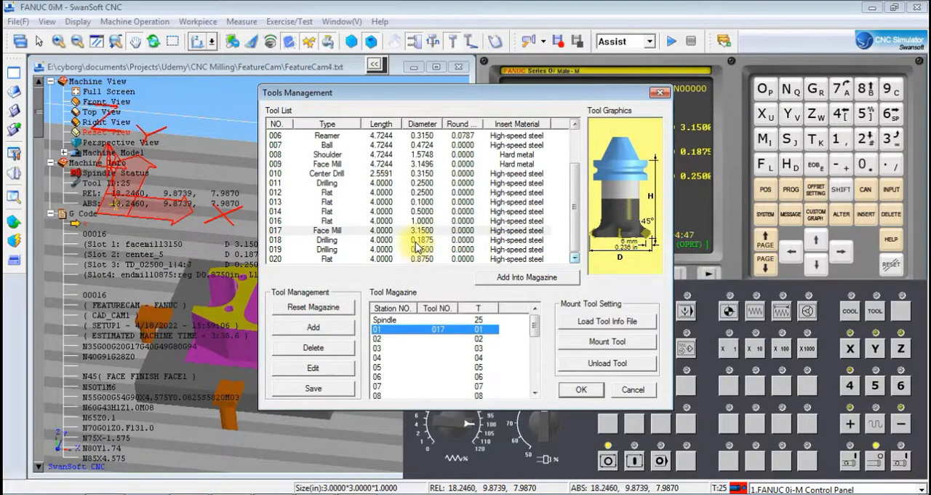
drag(416, 243, 425, 280)
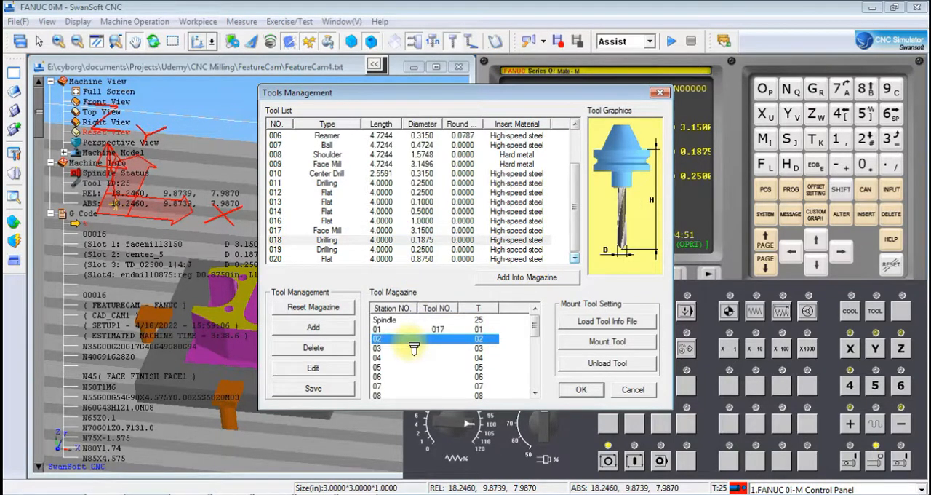
- Add flat tool 21 in high-speed steel with diameter 0.75 and length 4, and load it into magazine station 03
click(275, 494)
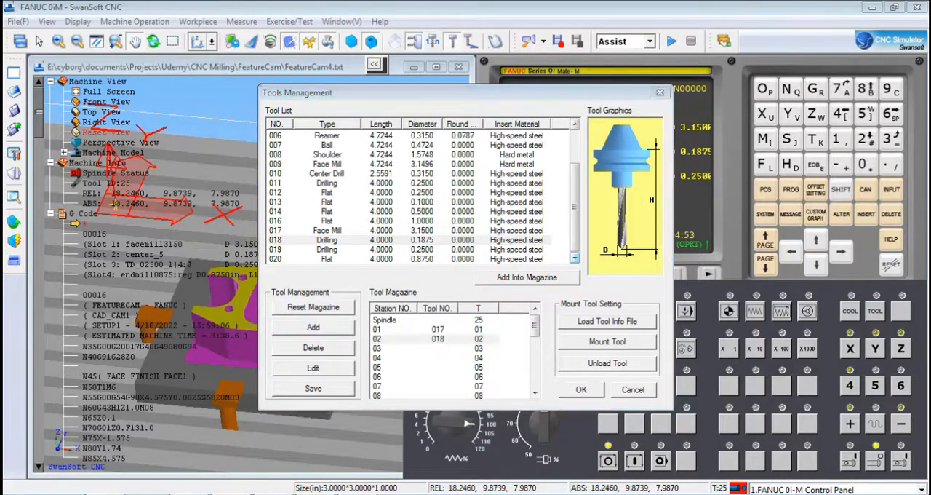
click(323, 494)
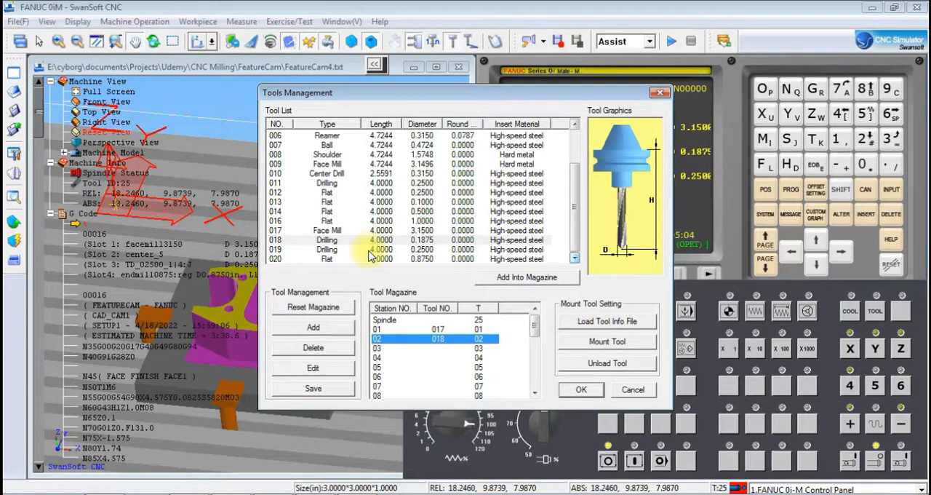
click(313, 327)
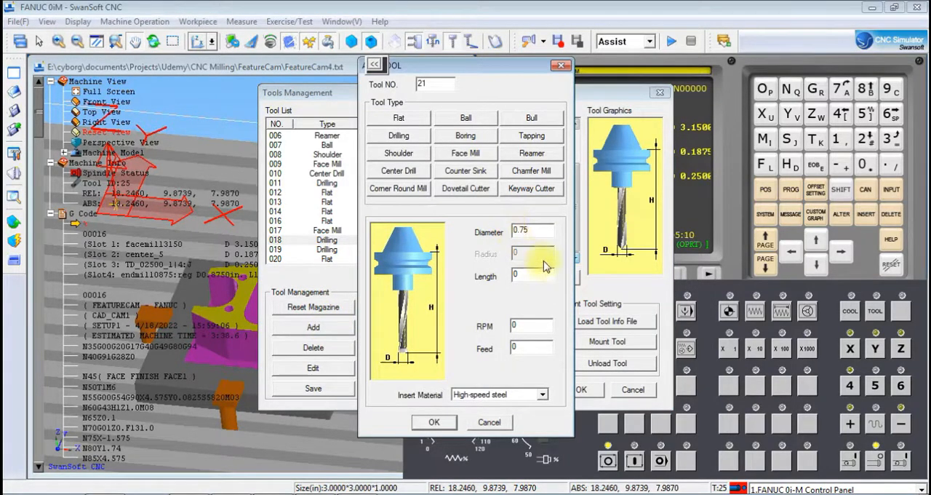
key(Tab)
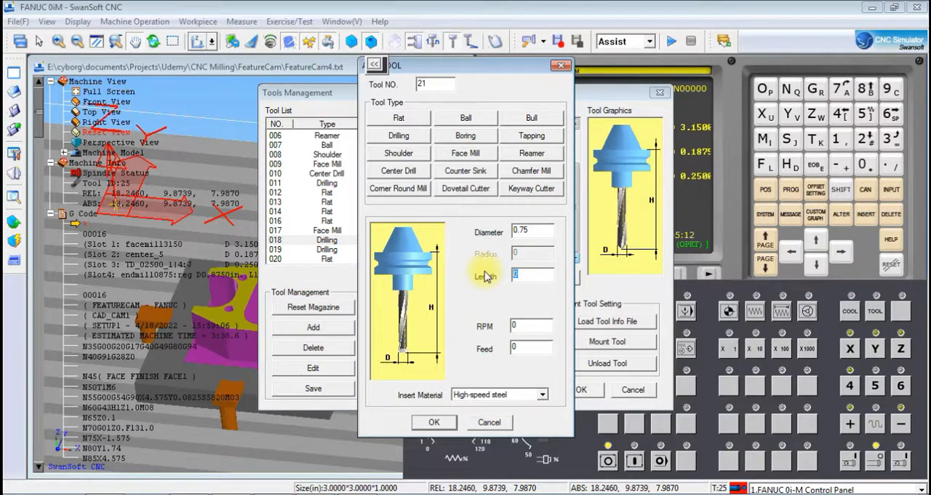
click(434, 422)
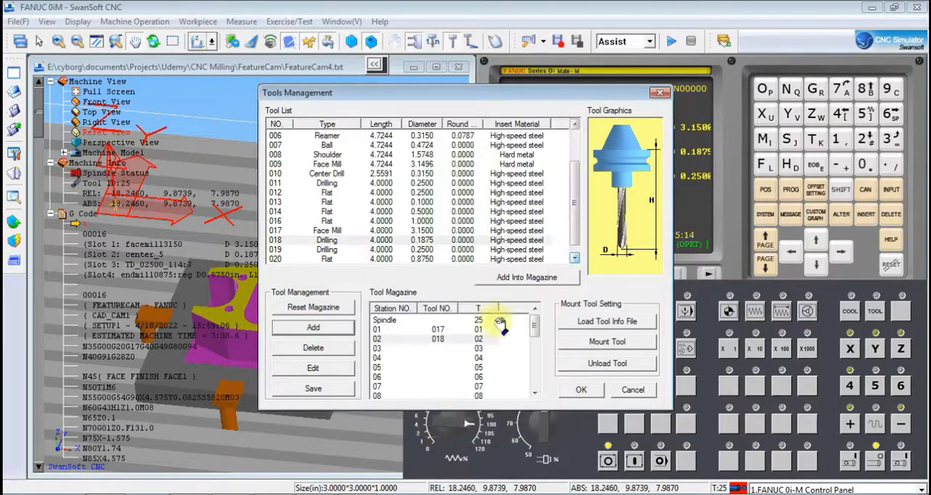
scroll(574, 218, down, 1)
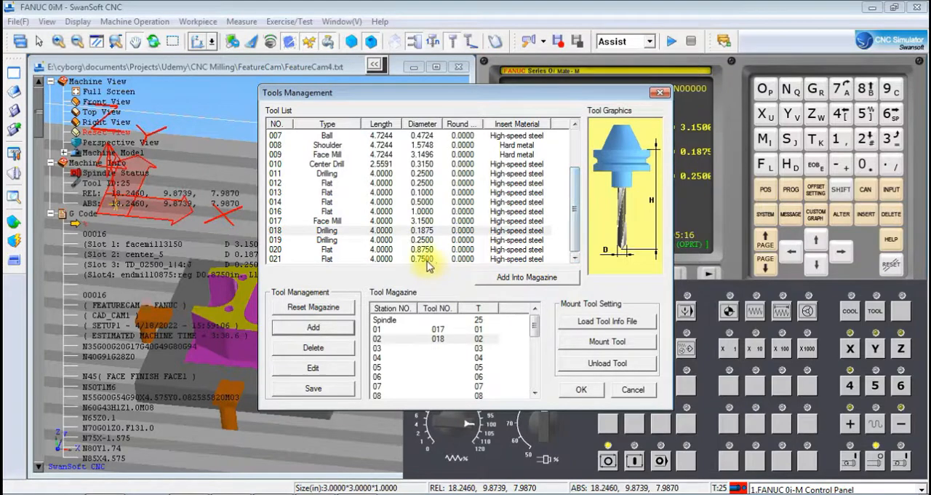
click(433, 350)
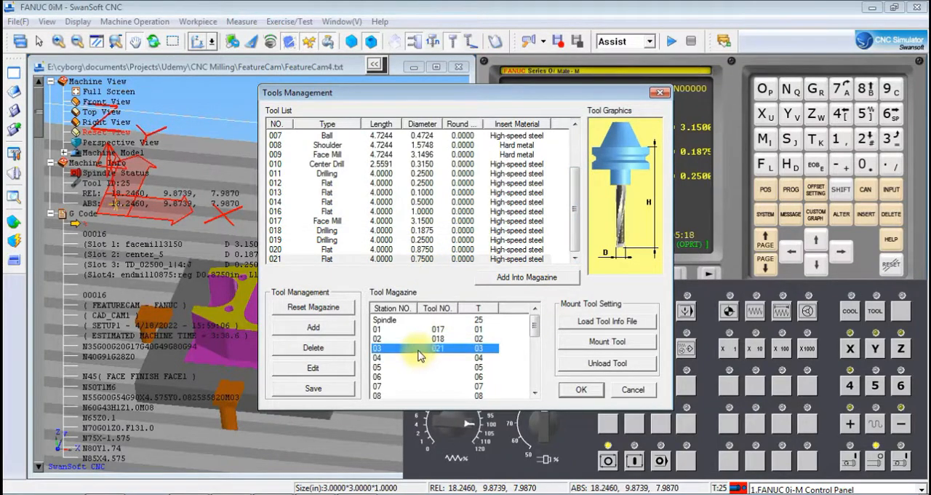
- Check Slot 4 in Notepad, load the 1.0000 flat tool 016 into magazine station 04 and accept the tool setup
click(318, 494)
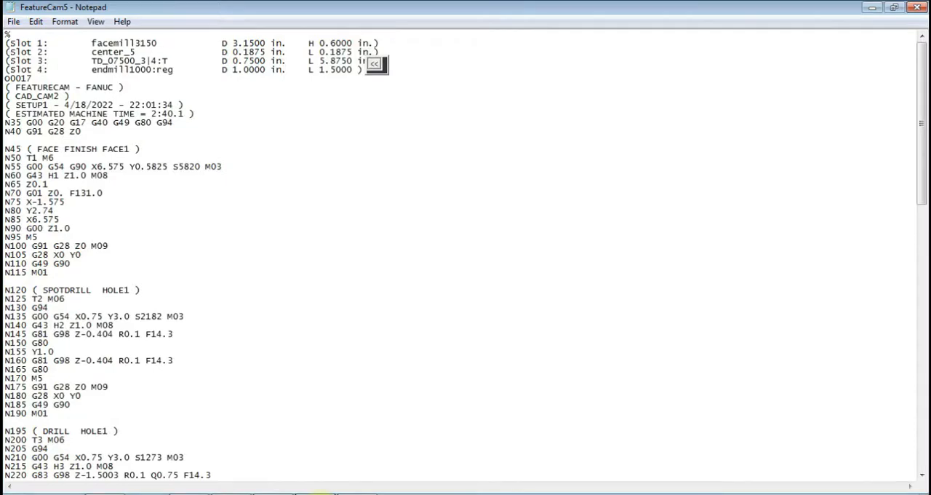
click(318, 494)
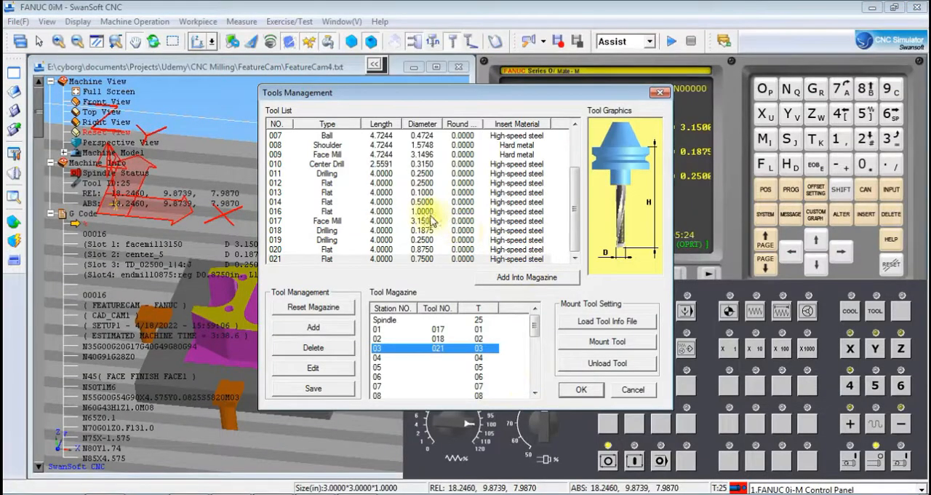
drag(331, 211, 441, 364)
click(585, 391)
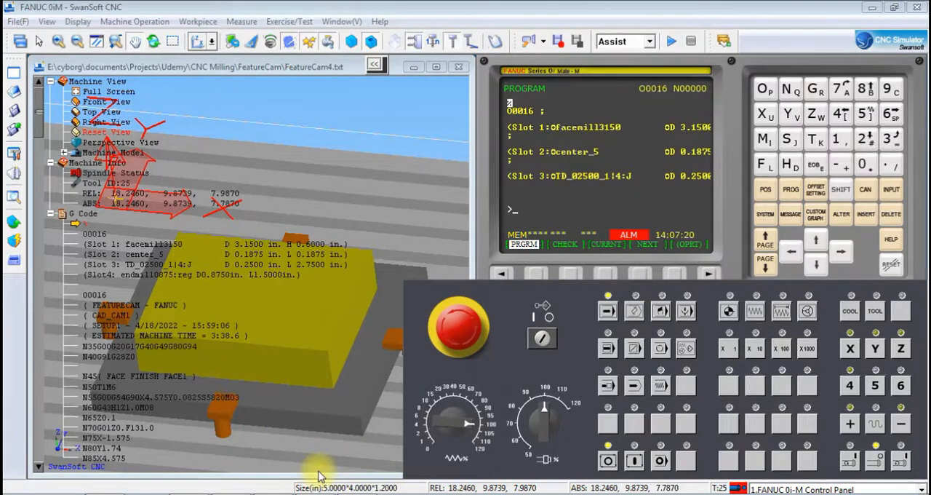
- Put the FANUC control in edit mode, display the program directory and create a new program O17
click(637, 312)
click(572, 273)
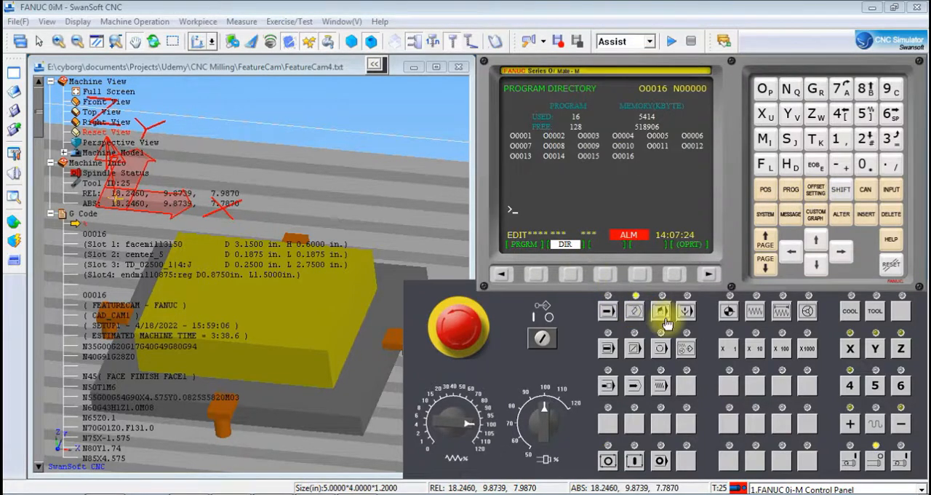
click(763, 89)
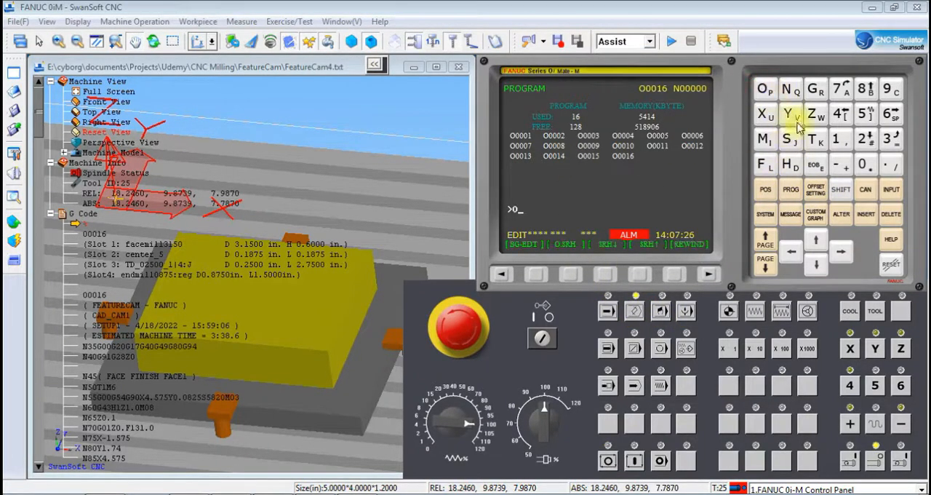
click(836, 138)
click(842, 88)
click(865, 213)
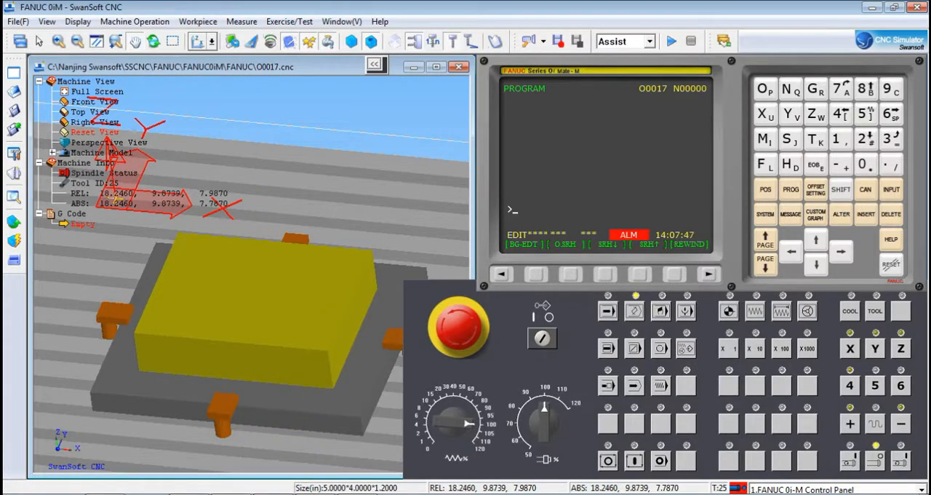
- Switch to Notepad, find the G83 drilling cycles in FeatureCam5 and set the depth on line N220 to Z-1
click(311, 493)
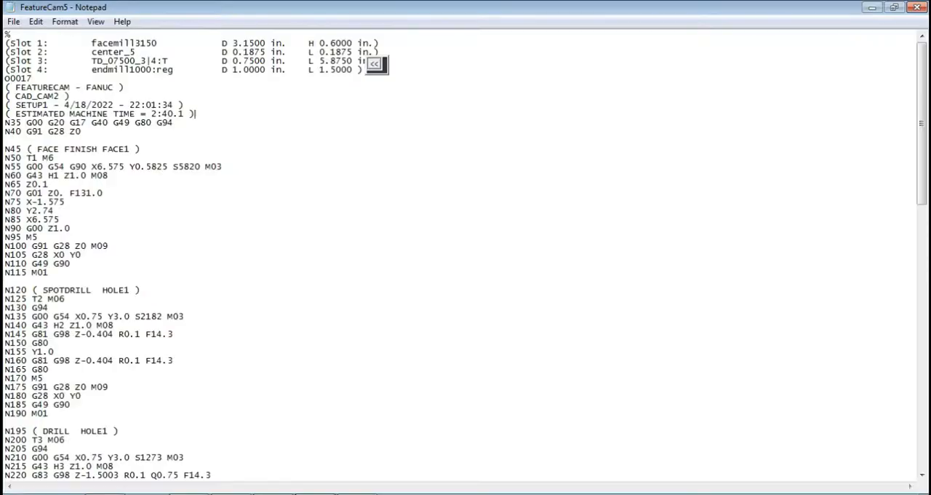
click(34, 22)
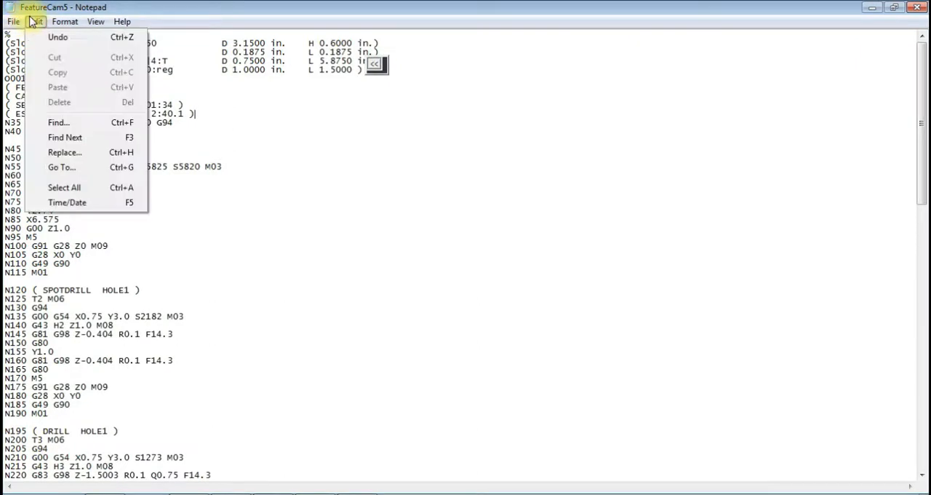
click(72, 122)
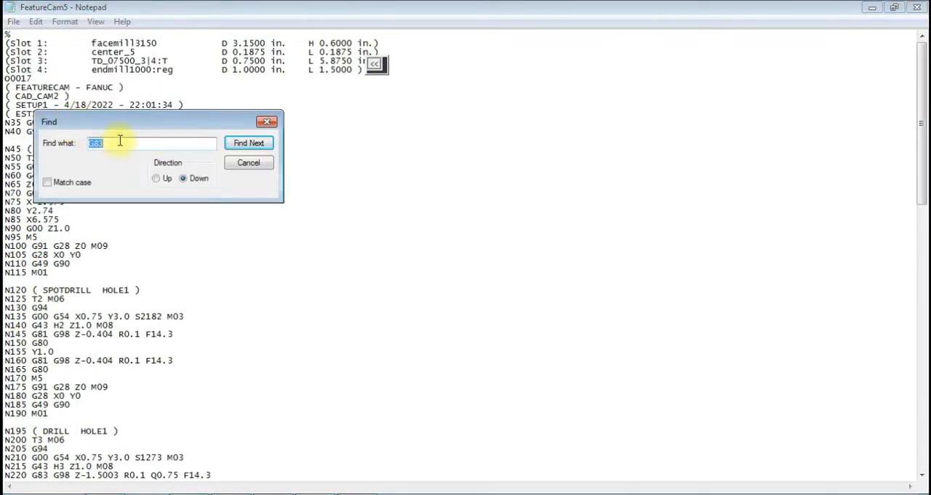
click(95, 143)
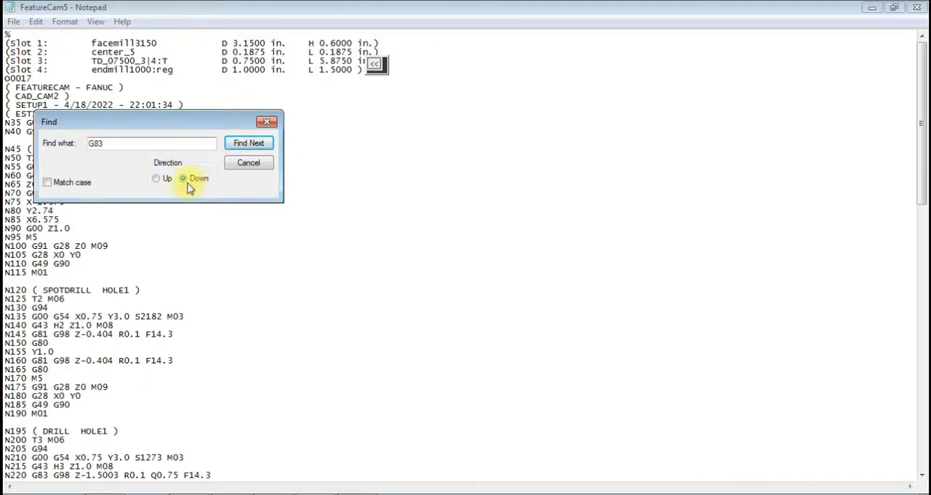
click(246, 143)
click(243, 143)
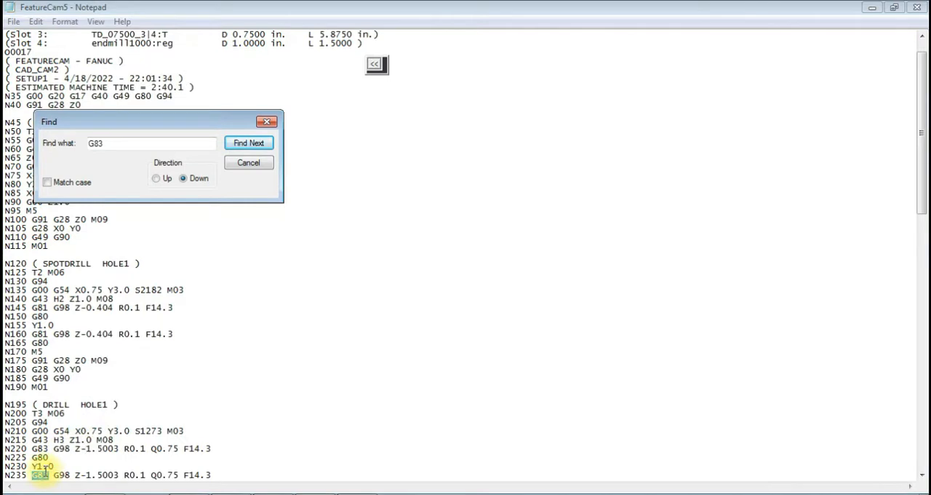
click(120, 445)
drag(117, 448, 97, 448)
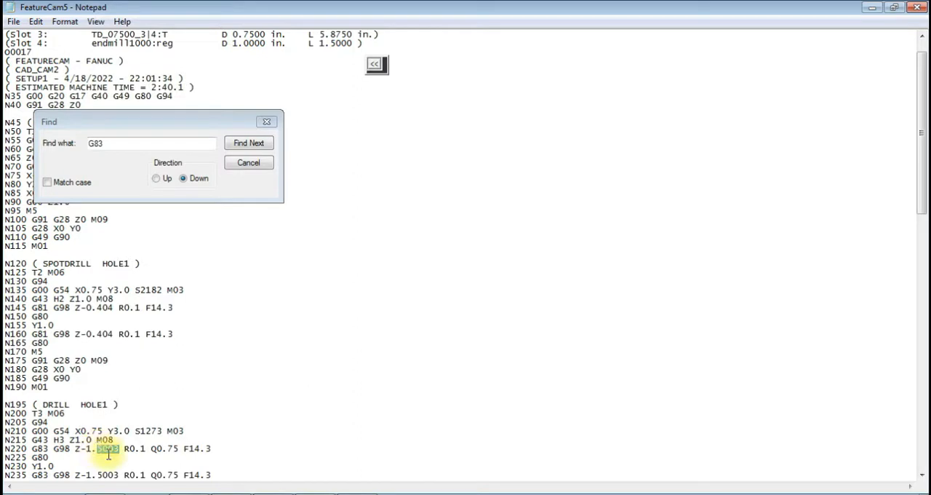
key(BackSpace)
key(BackSpace)
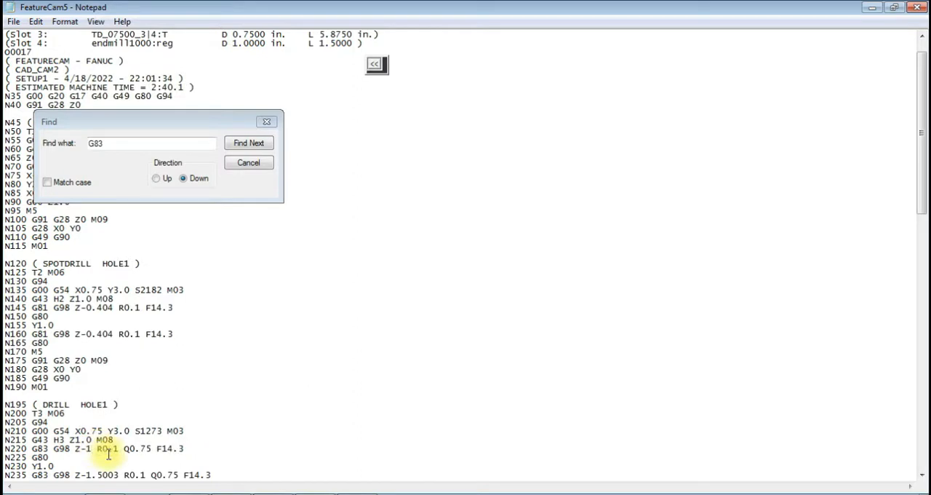
- Set the G83 depth on line N235 to Z-1, close the search and save the FeatureCam5 file
key(Down)
key(Down)
key(Right)
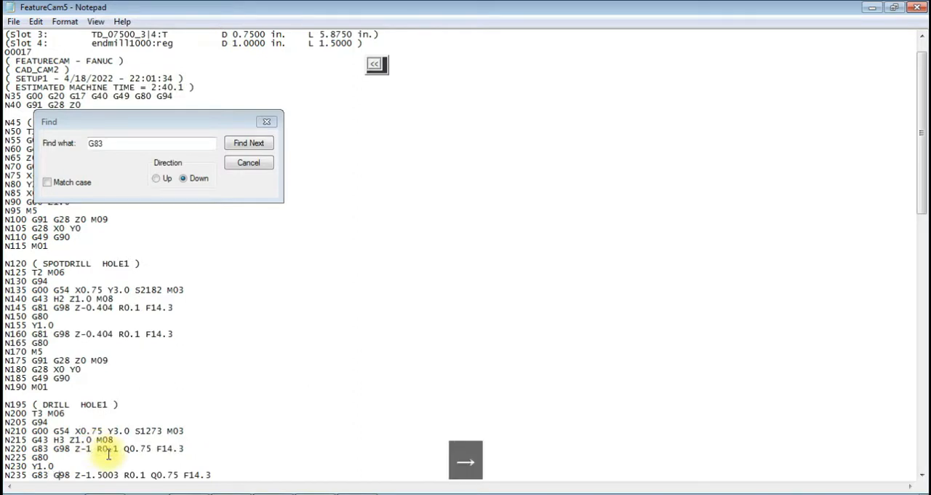
key(BackSpace)
key(BackSpace)
key(BackSpace)
key(BackSpace)
key(BackSpace)
key(BackSpace)
text(1)
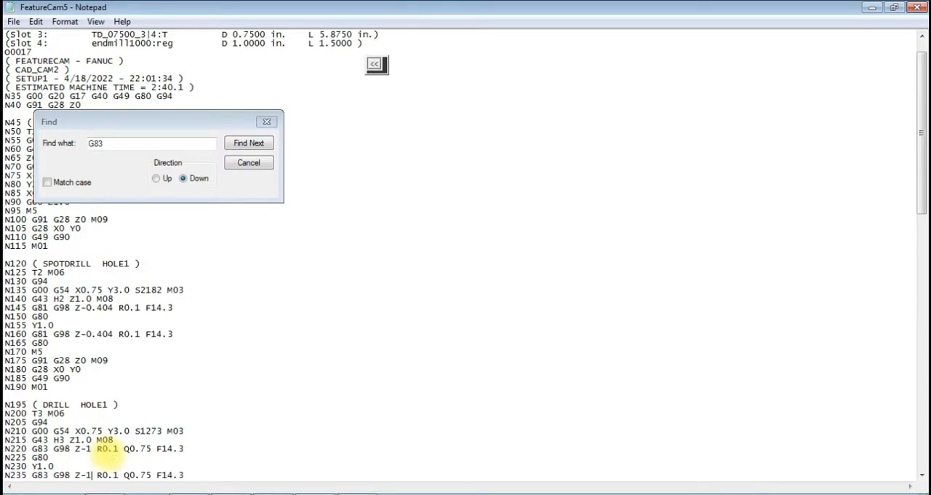
click(266, 122)
key(ctrl+s)
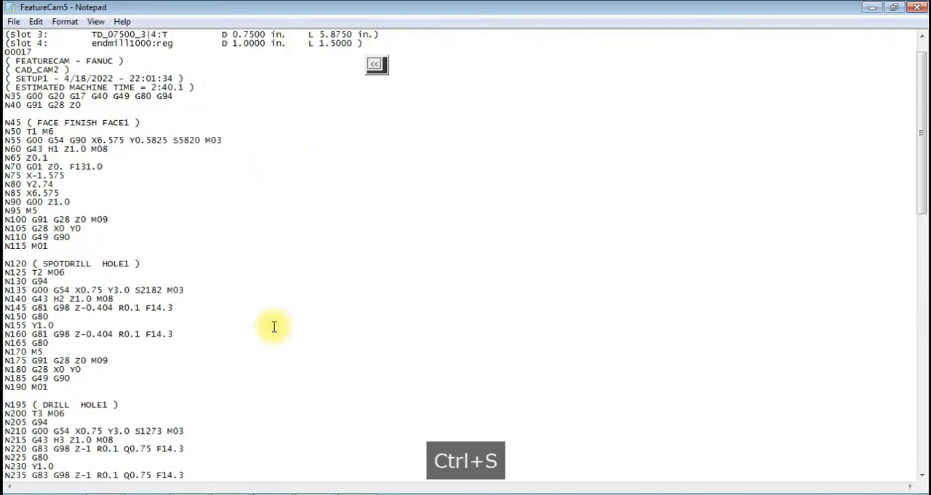
- Return to SwanSoft CNC, load the FeatureCam5 file into program O0017 and briefly preview its tool path
click(873, 6)
click(14, 73)
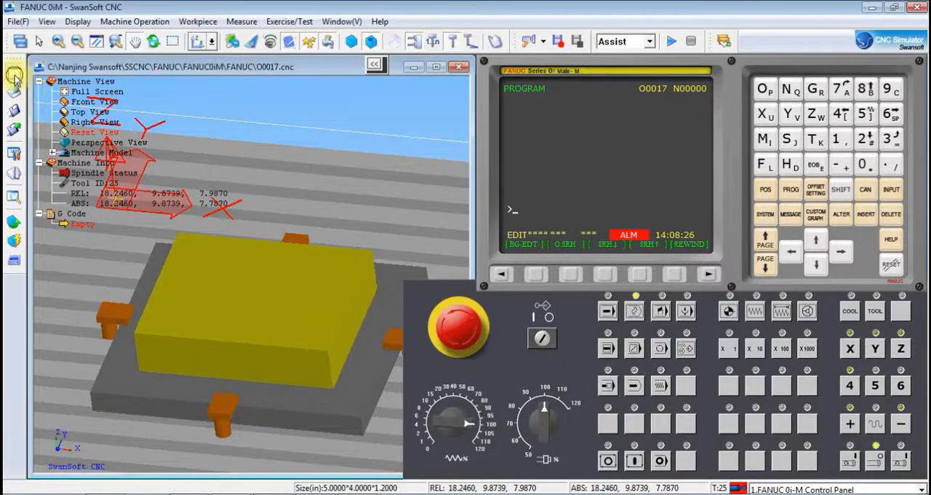
click(570, 283)
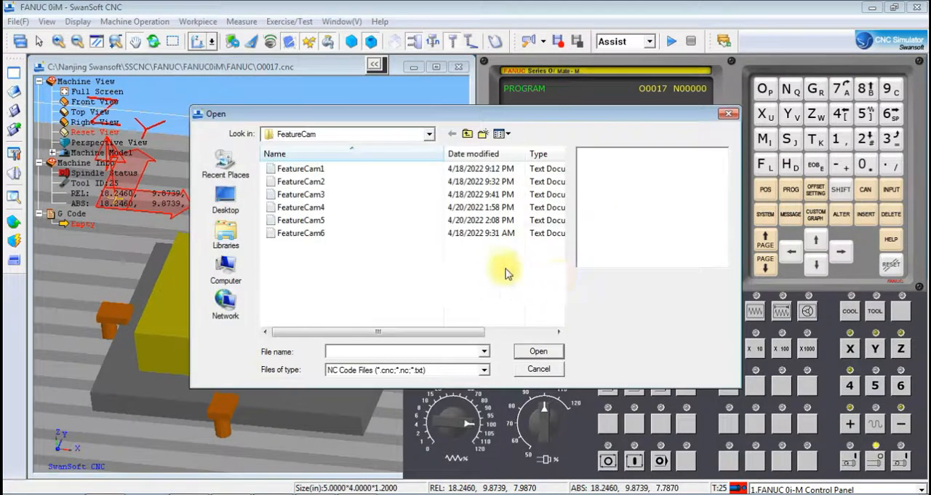
click(327, 220)
click(539, 351)
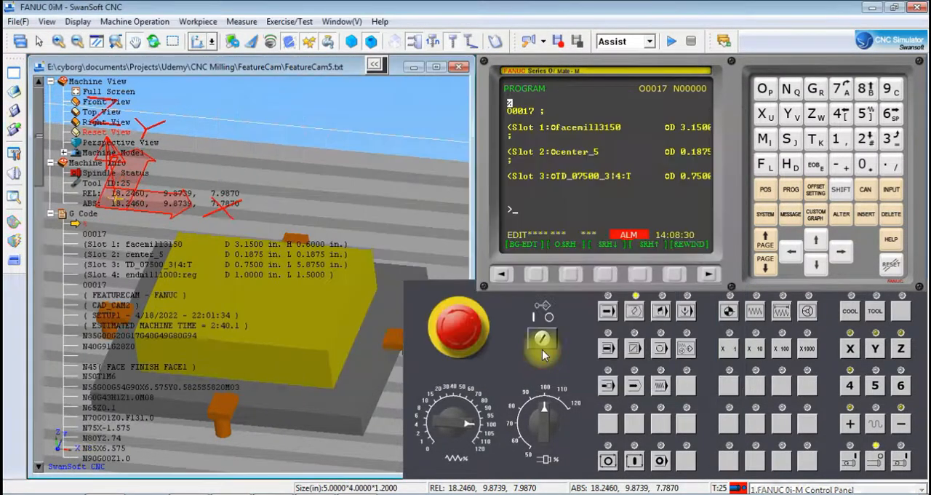
click(473, 42)
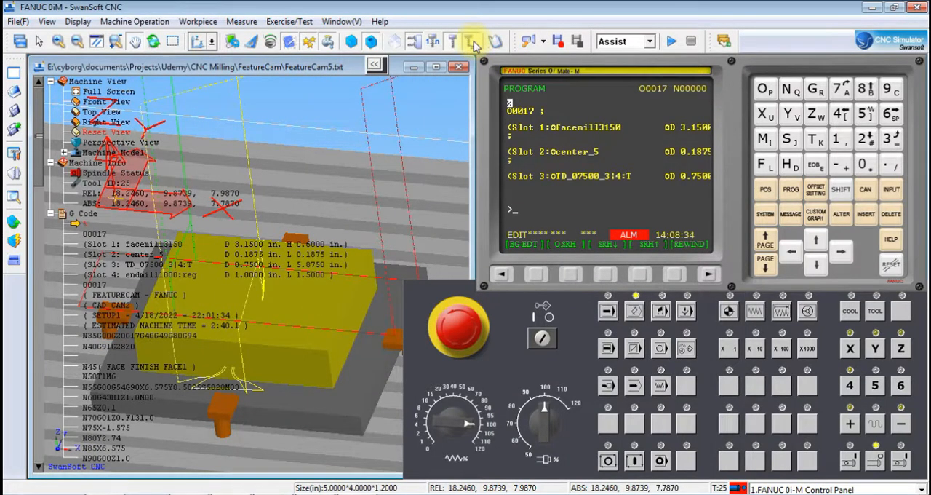
click(472, 42)
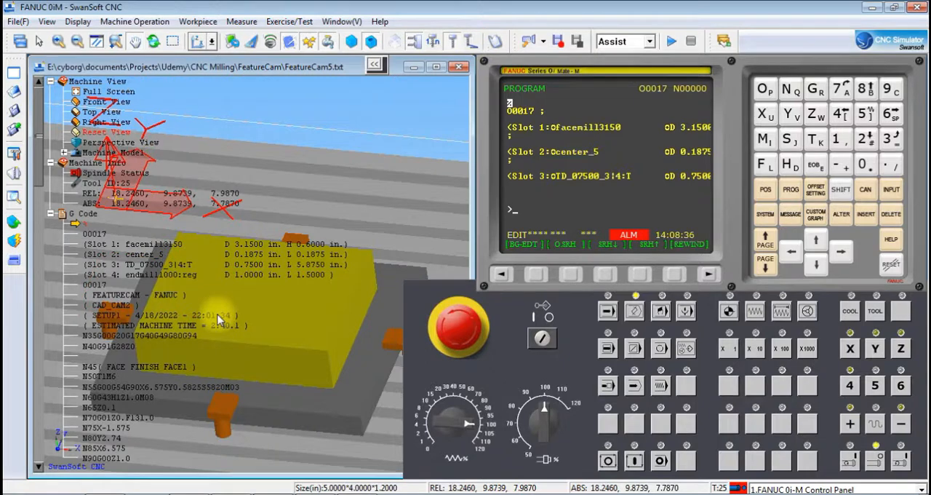
- Put the FANUC control in automatic memory mode and start the cycle for program O0017
click(608, 311)
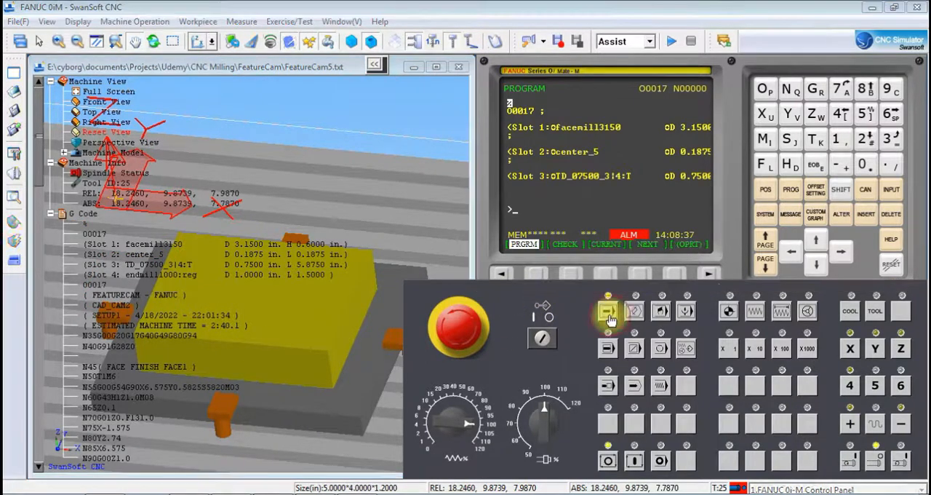
click(606, 455)
click(634, 459)
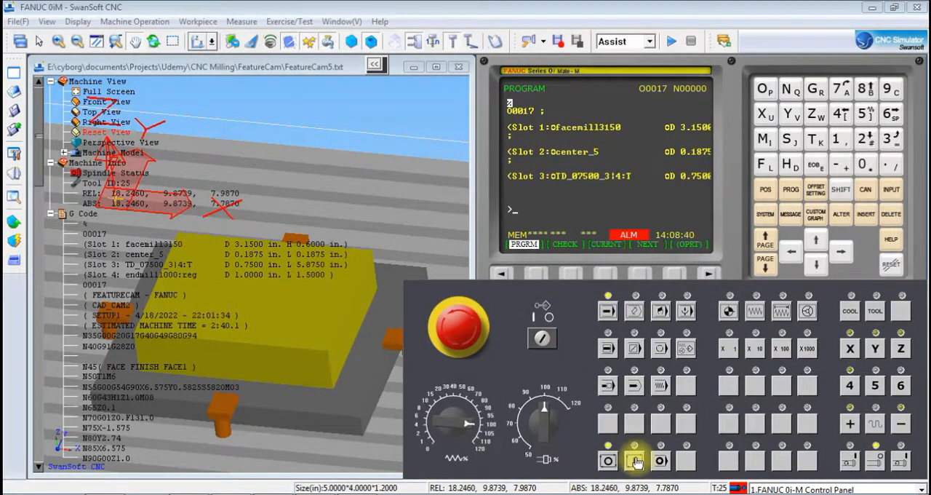
click(636, 462)
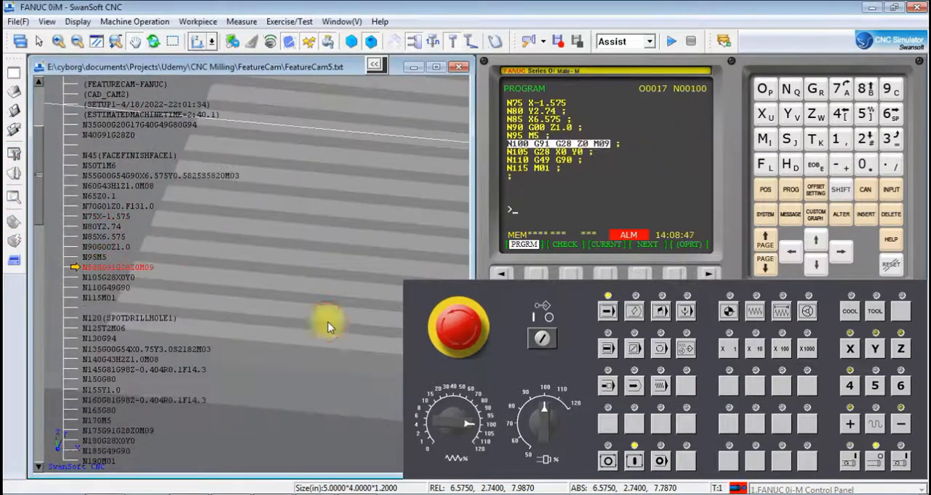
- Follow the machining simulation around the workpiece and examine the holes and milled pocket on the machined part
scroll(345, 252, down, 5)
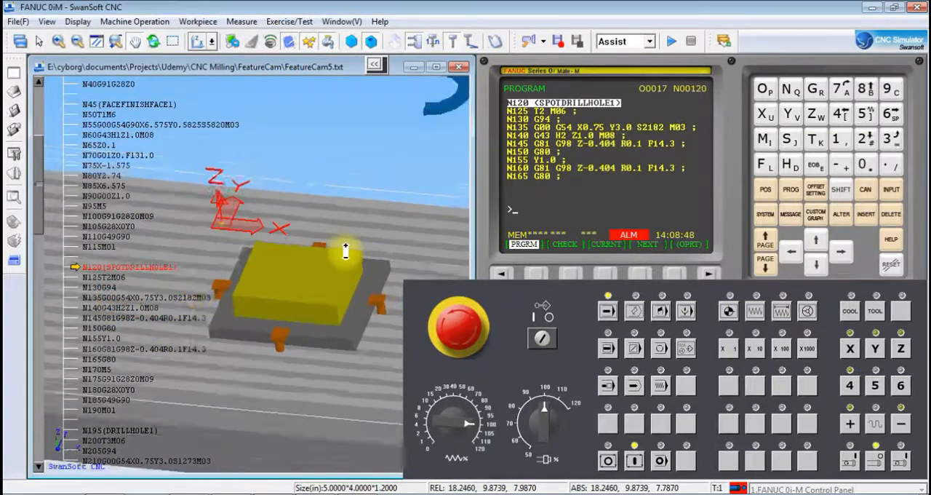
scroll(346, 252, down, 3)
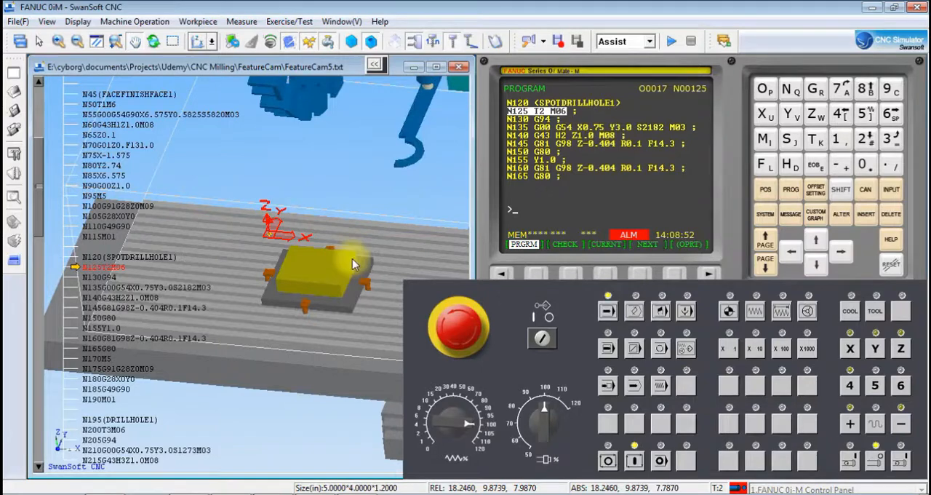
scroll(352, 259, up, 5)
drag(401, 243, 94, 313)
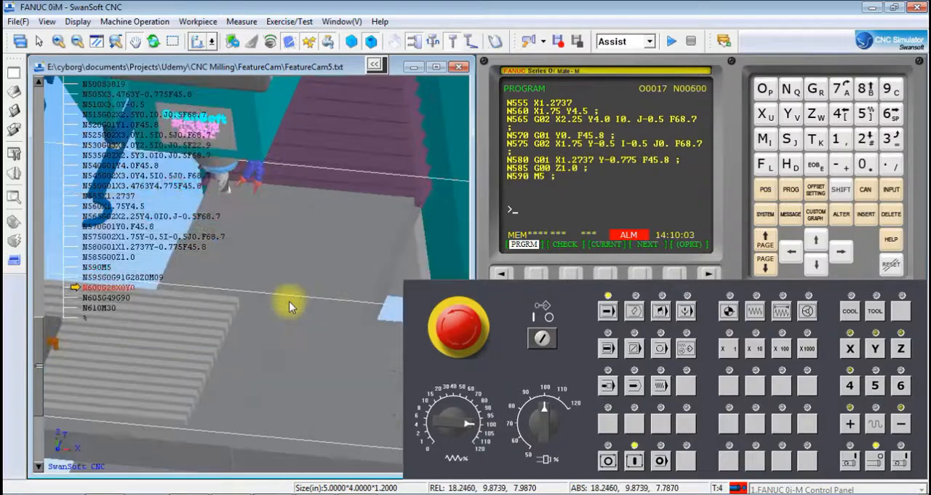
drag(178, 350, 384, 335)
drag(225, 306, 277, 305)
scroll(277, 309, up, 8)
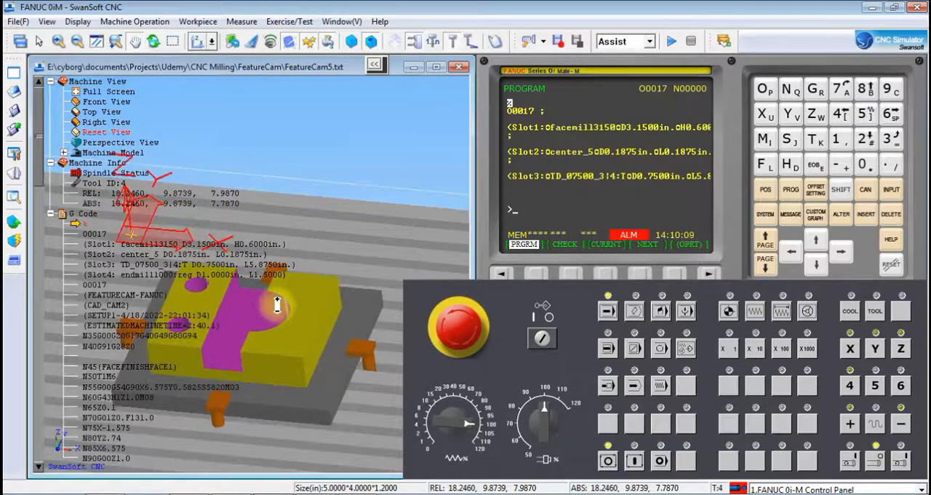
drag(235, 307, 276, 291)
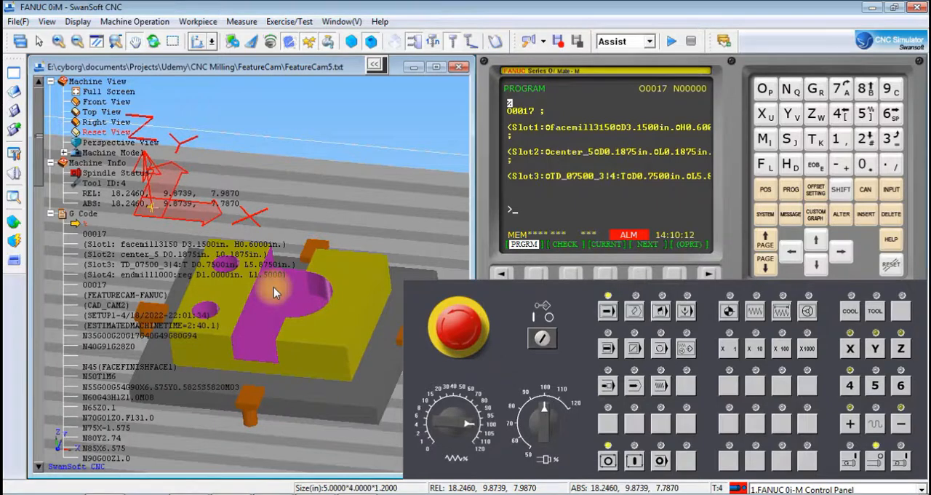
drag(242, 287, 249, 296)
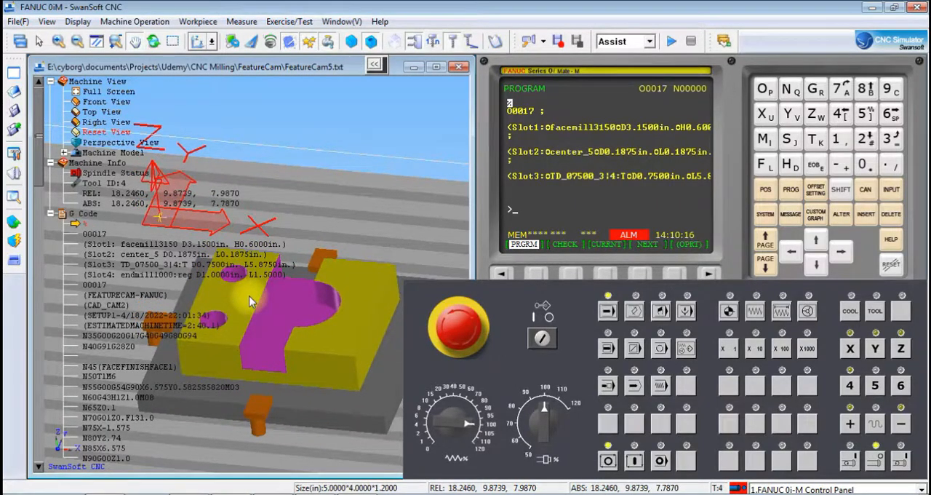